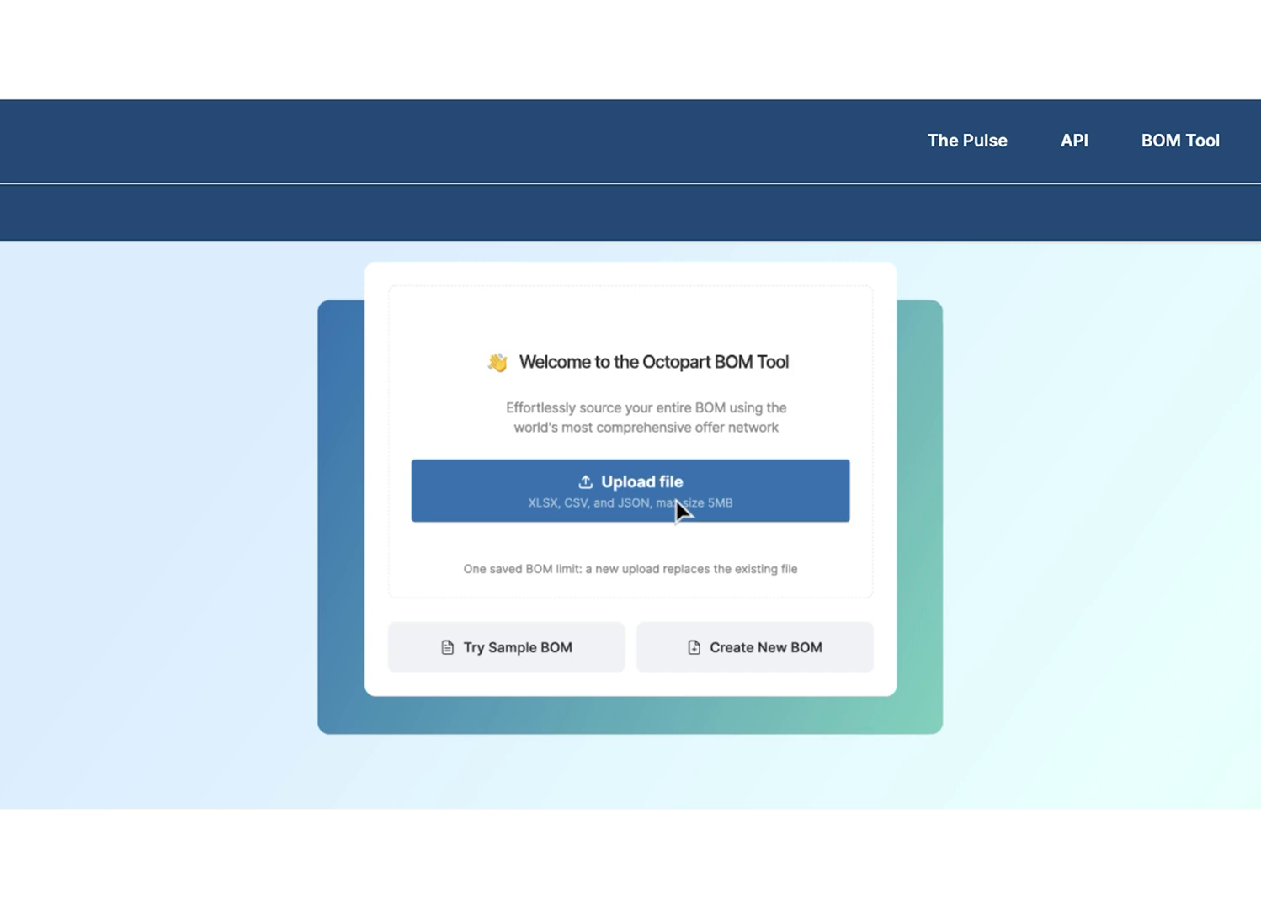
# Step: Start a BOM upload and replace the not-found Murata part number with the suggested GRM40X7R104K025AL
pyautogui.click(678, 509)
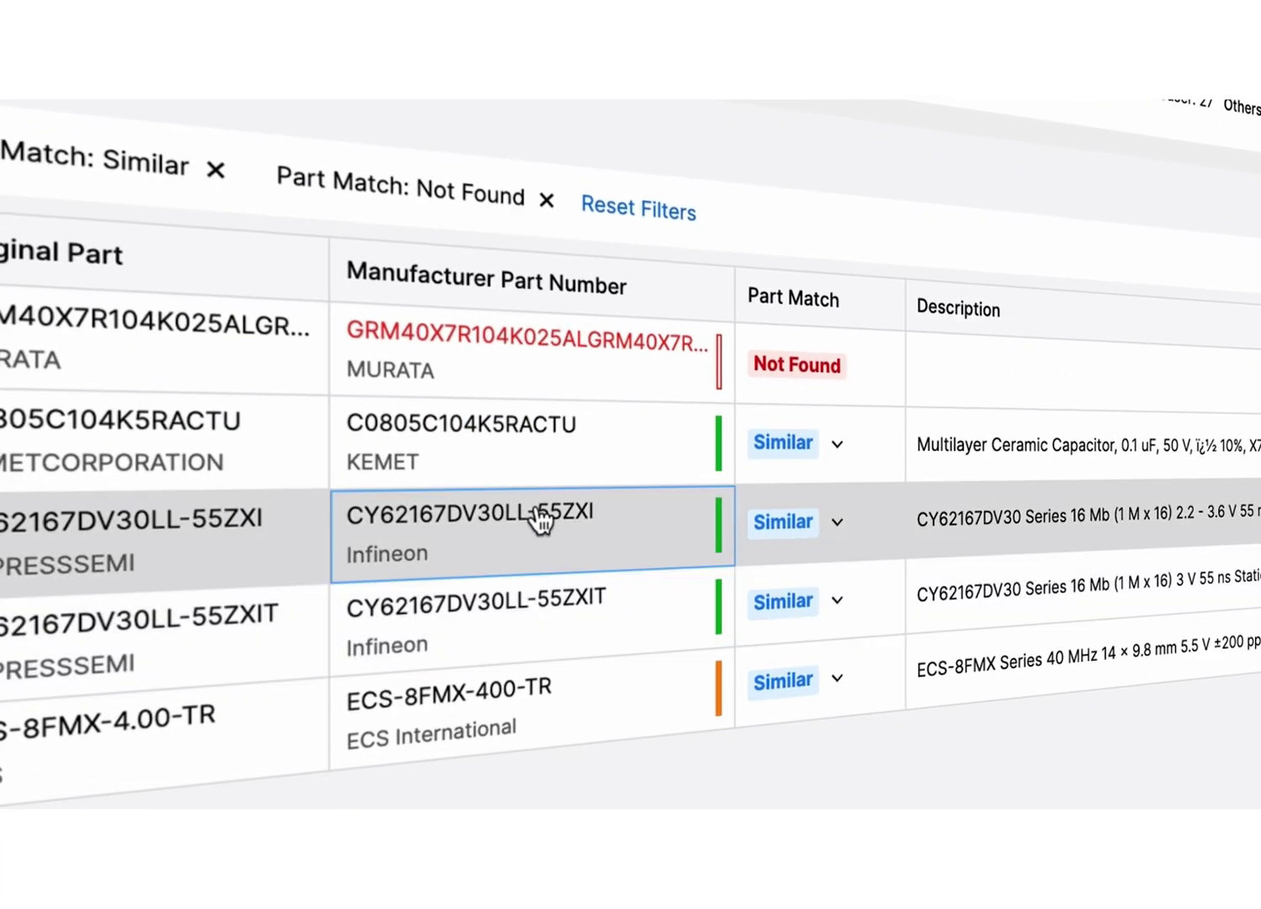
pyautogui.click(587, 353)
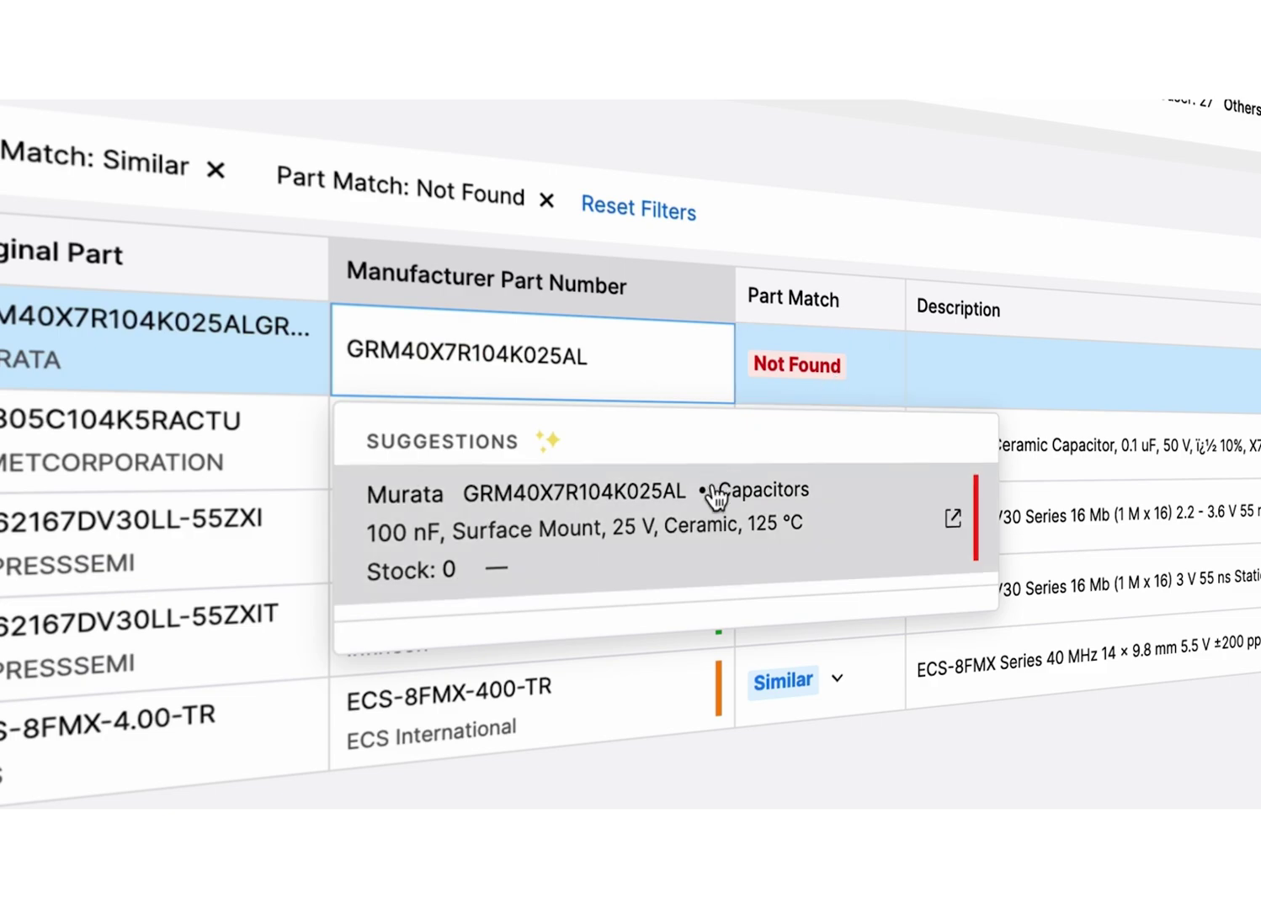
pyautogui.click(705, 500)
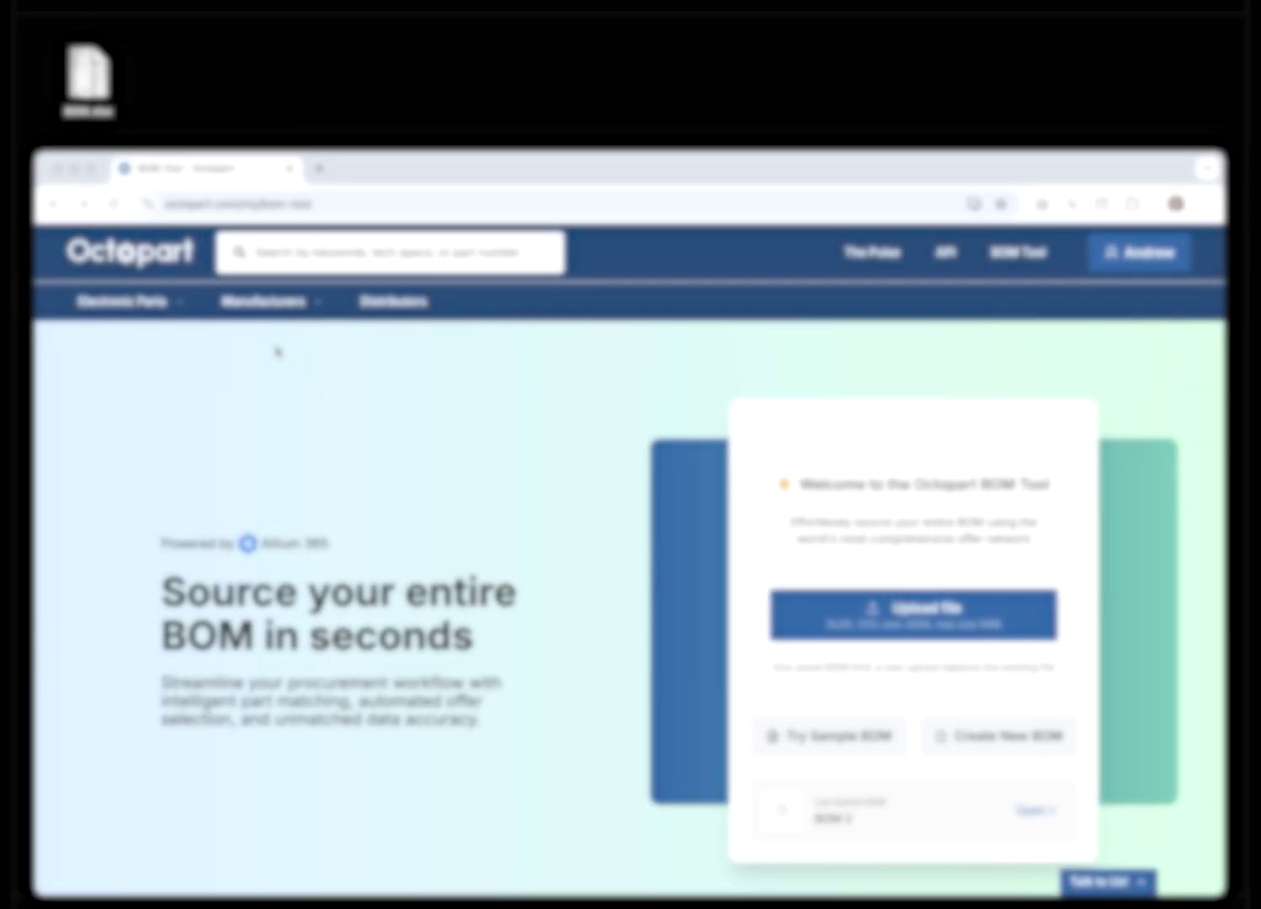
# Step: Open BOM.xlsx, check its Manufacturer (B1) and Qty (C1) headers, and close it
pyautogui.click(93, 80)
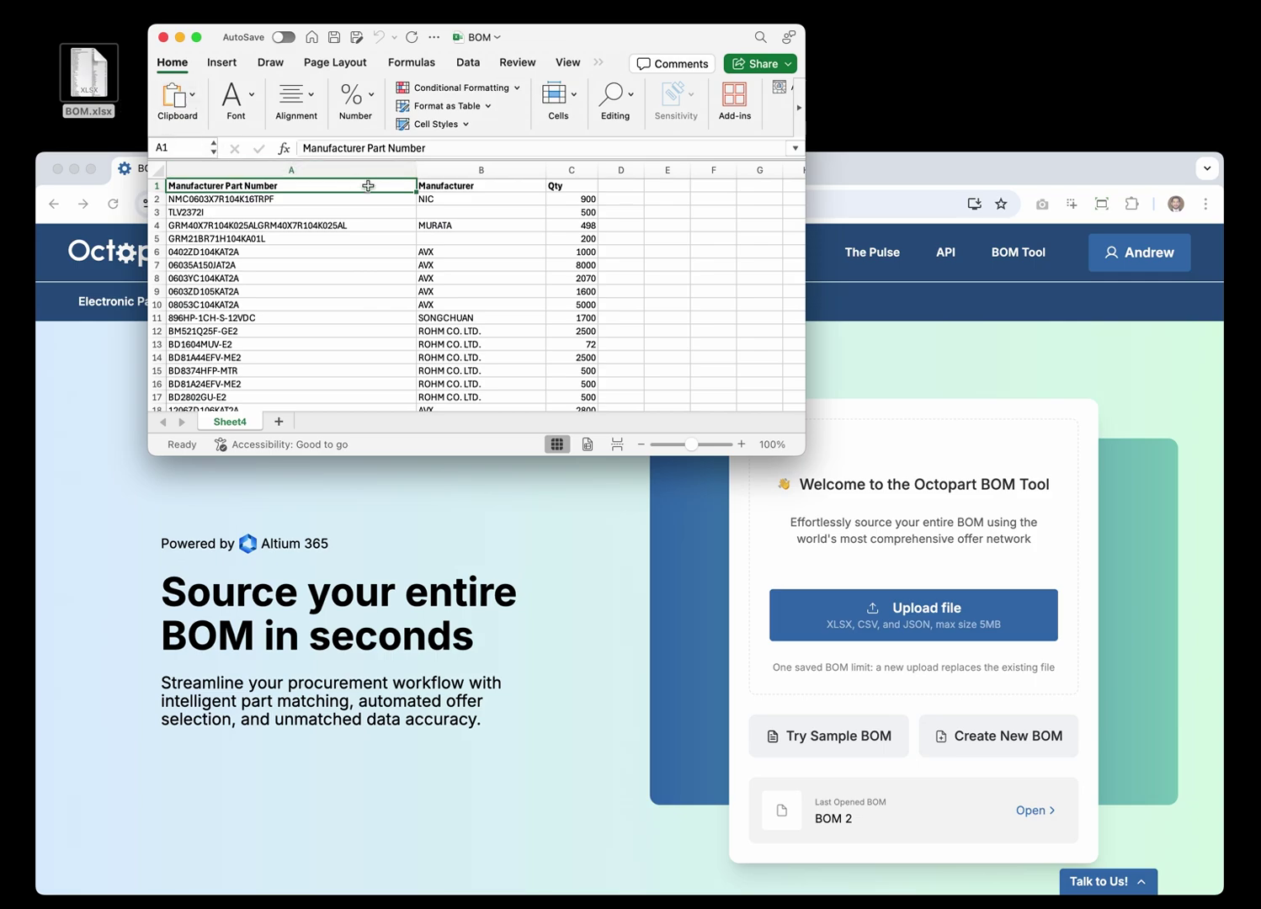
pyautogui.click(503, 188)
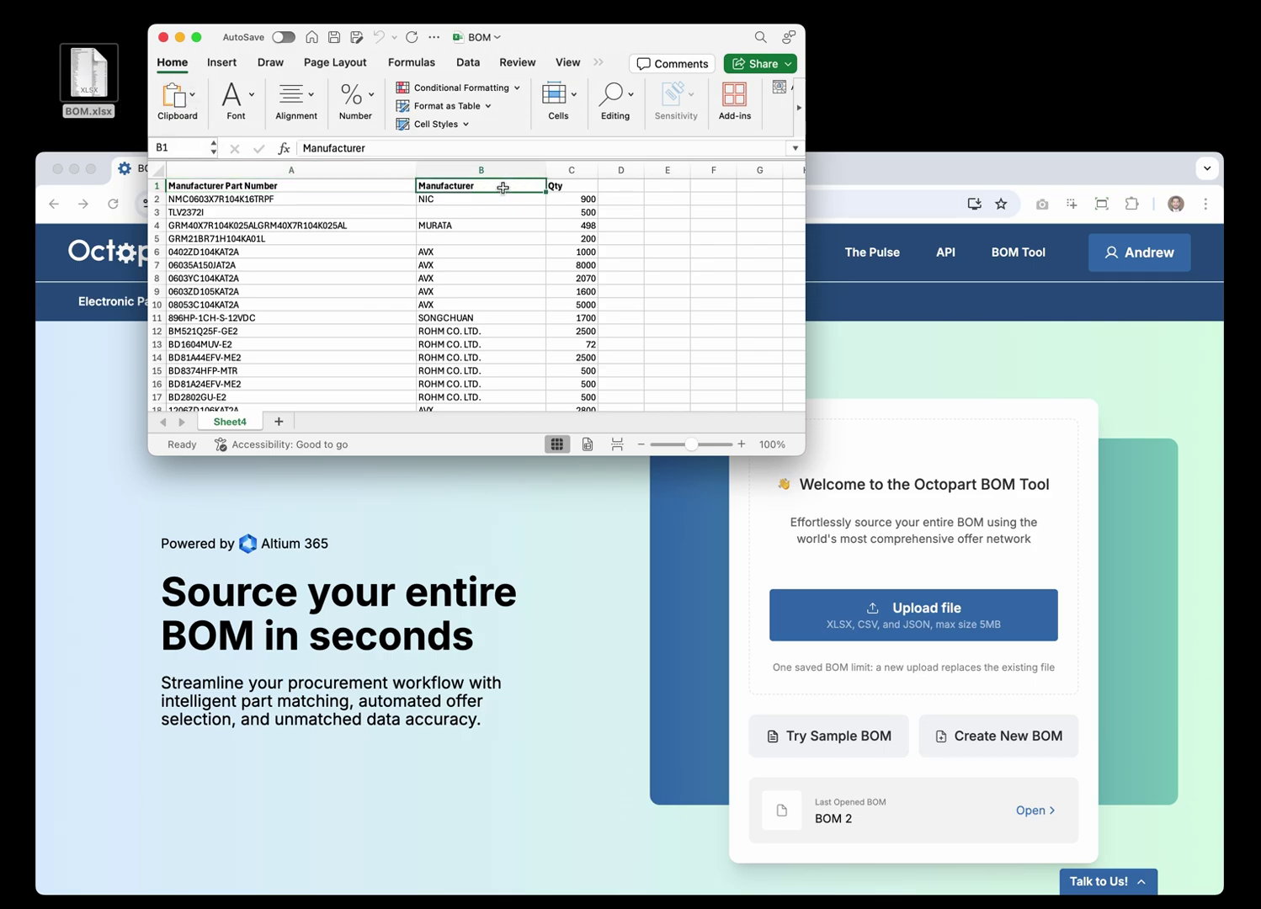
pyautogui.click(585, 188)
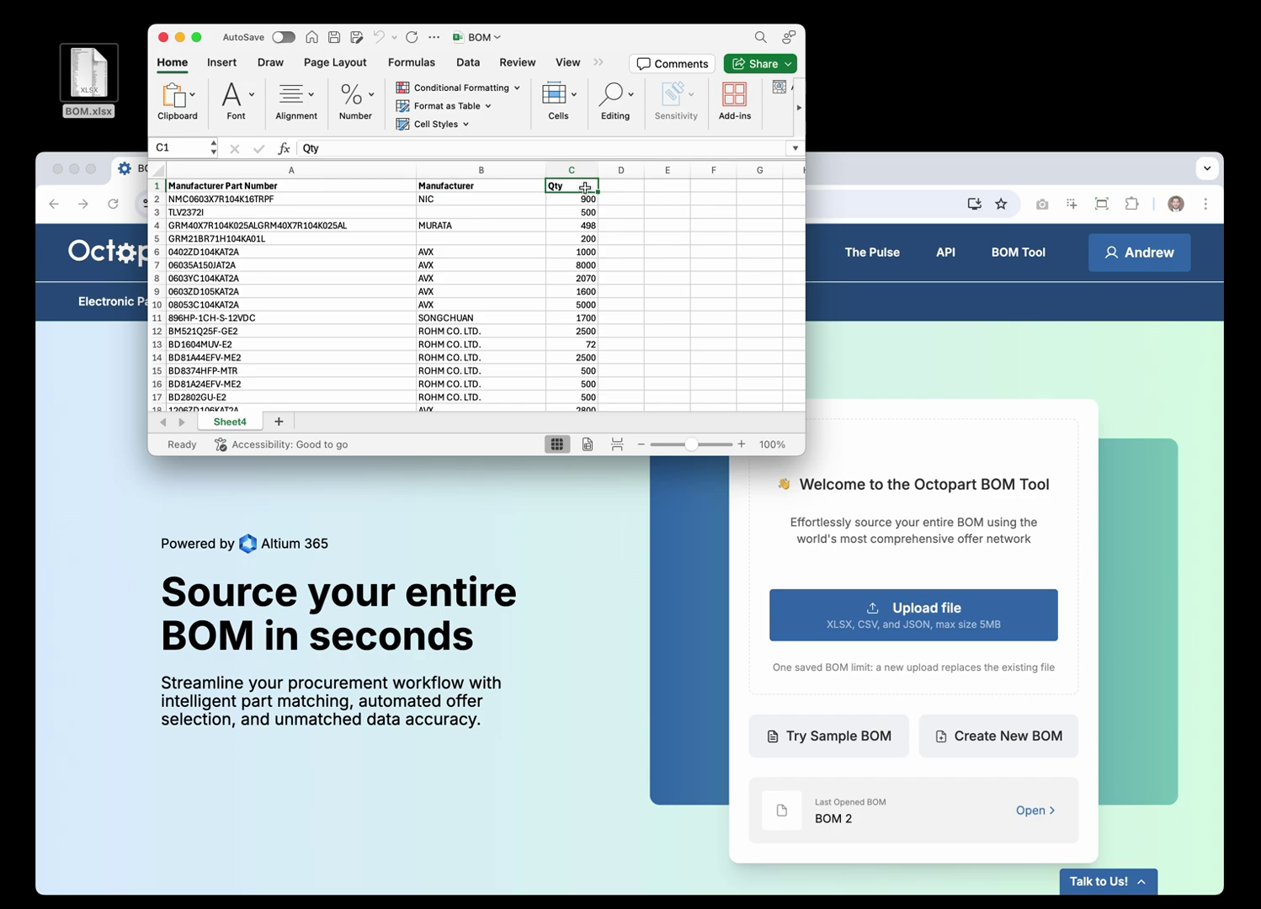
pyautogui.press('super+w')
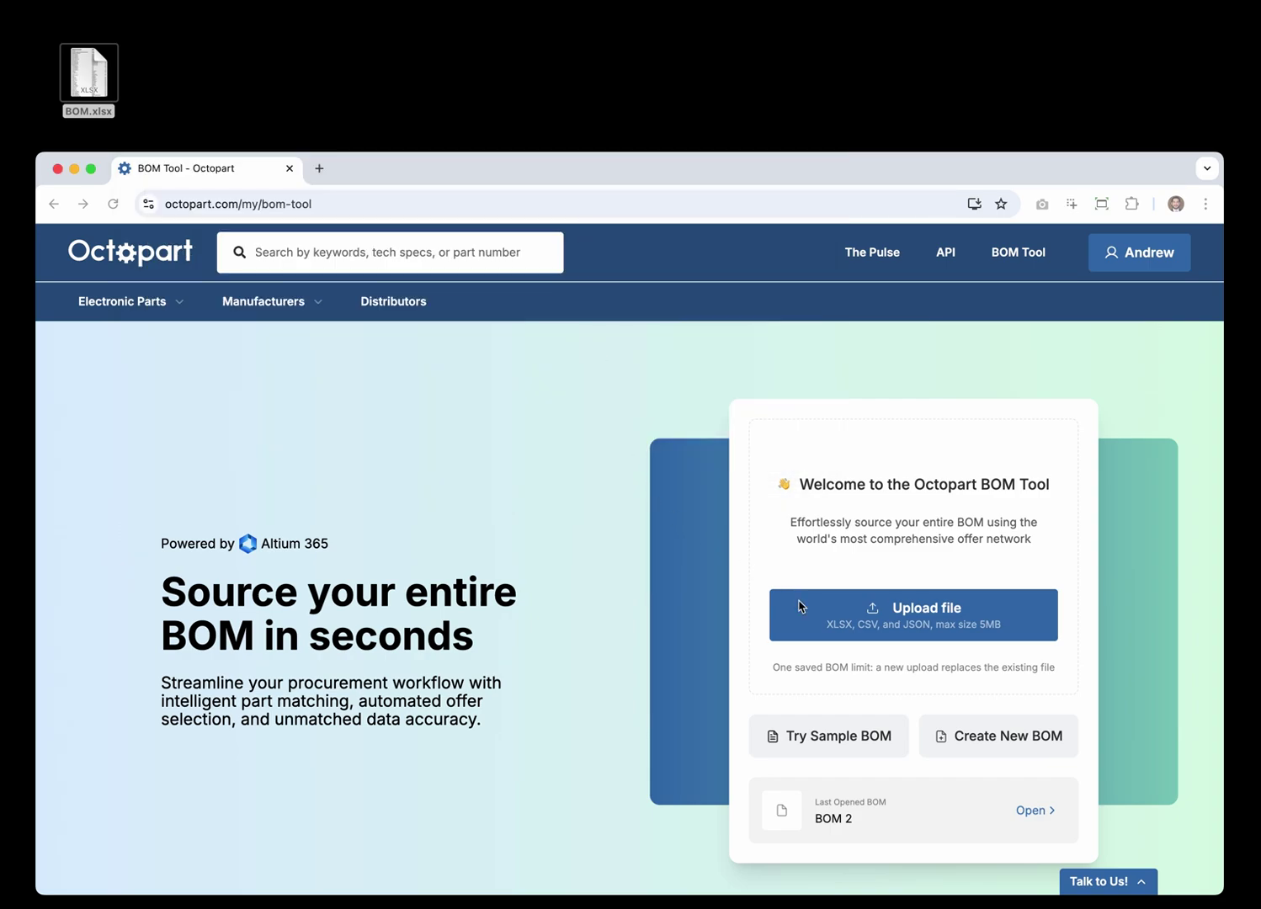
# Step: Upload BOM.xlsx from the Desktop folder for analysis
pyautogui.click(799, 605)
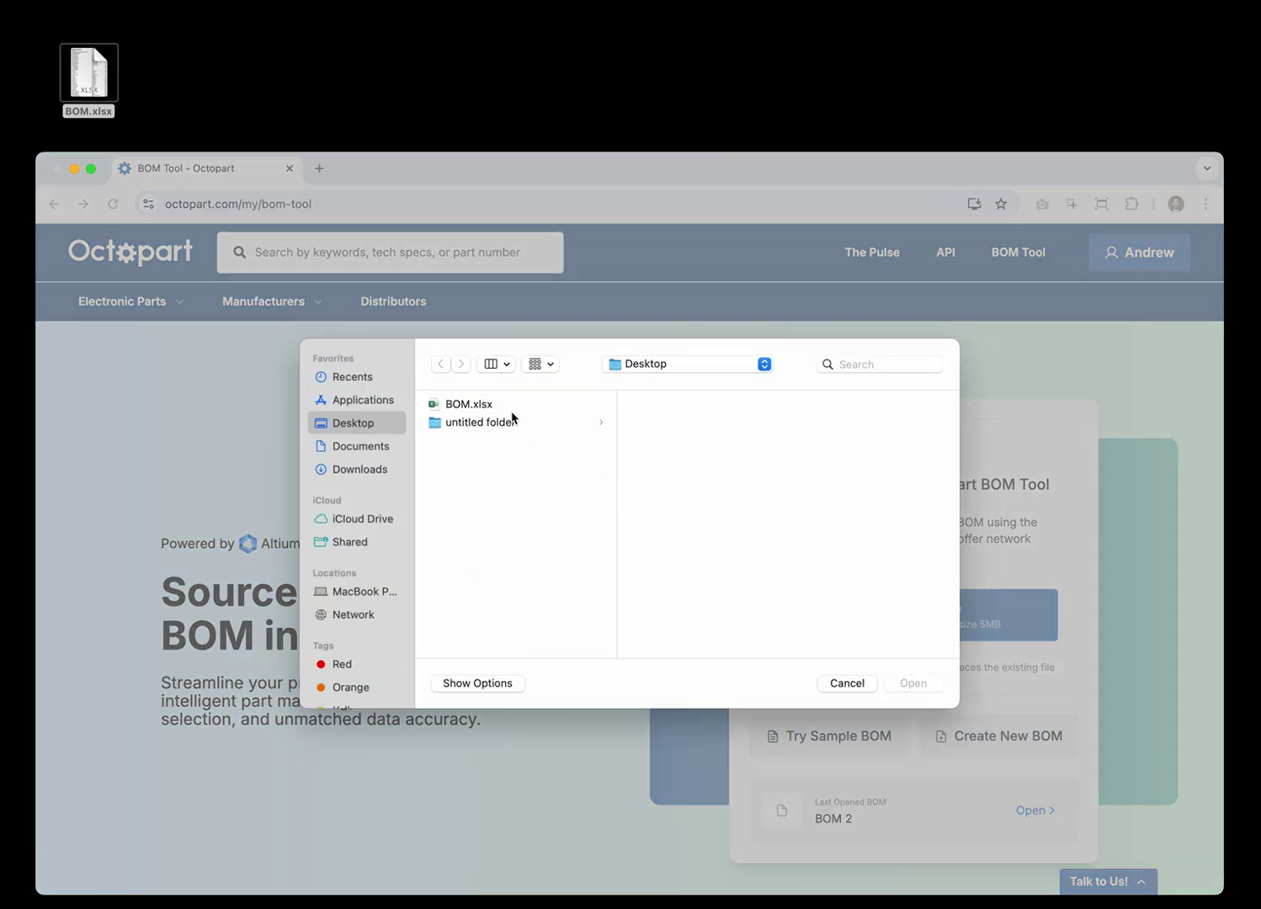
pyautogui.click(508, 405)
pyautogui.click(913, 683)
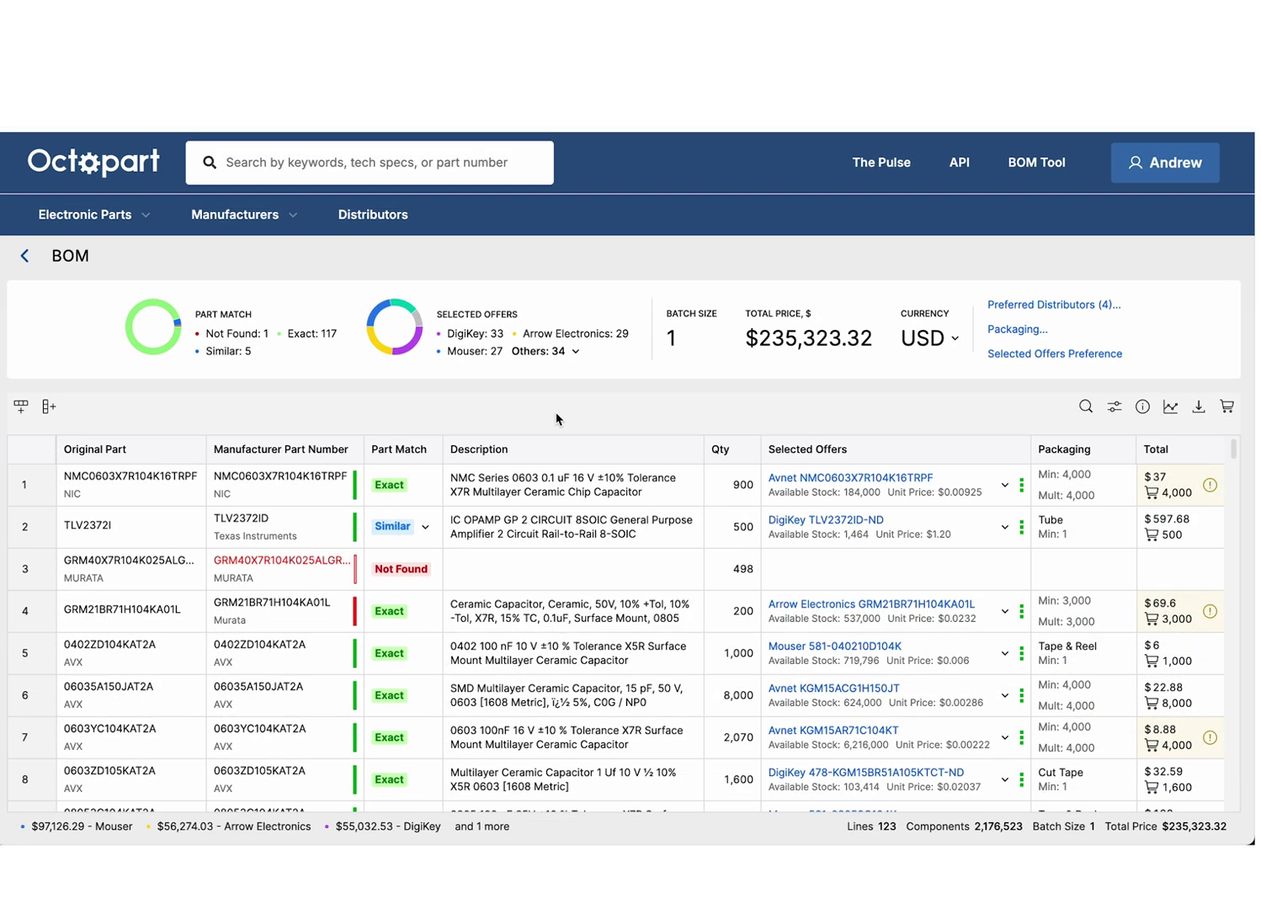
# Step: Delete the duplicated half of row 3's part number and apply the Murata GRM40X7R104K025AL suggestion
pyautogui.doubleClick(261, 572)
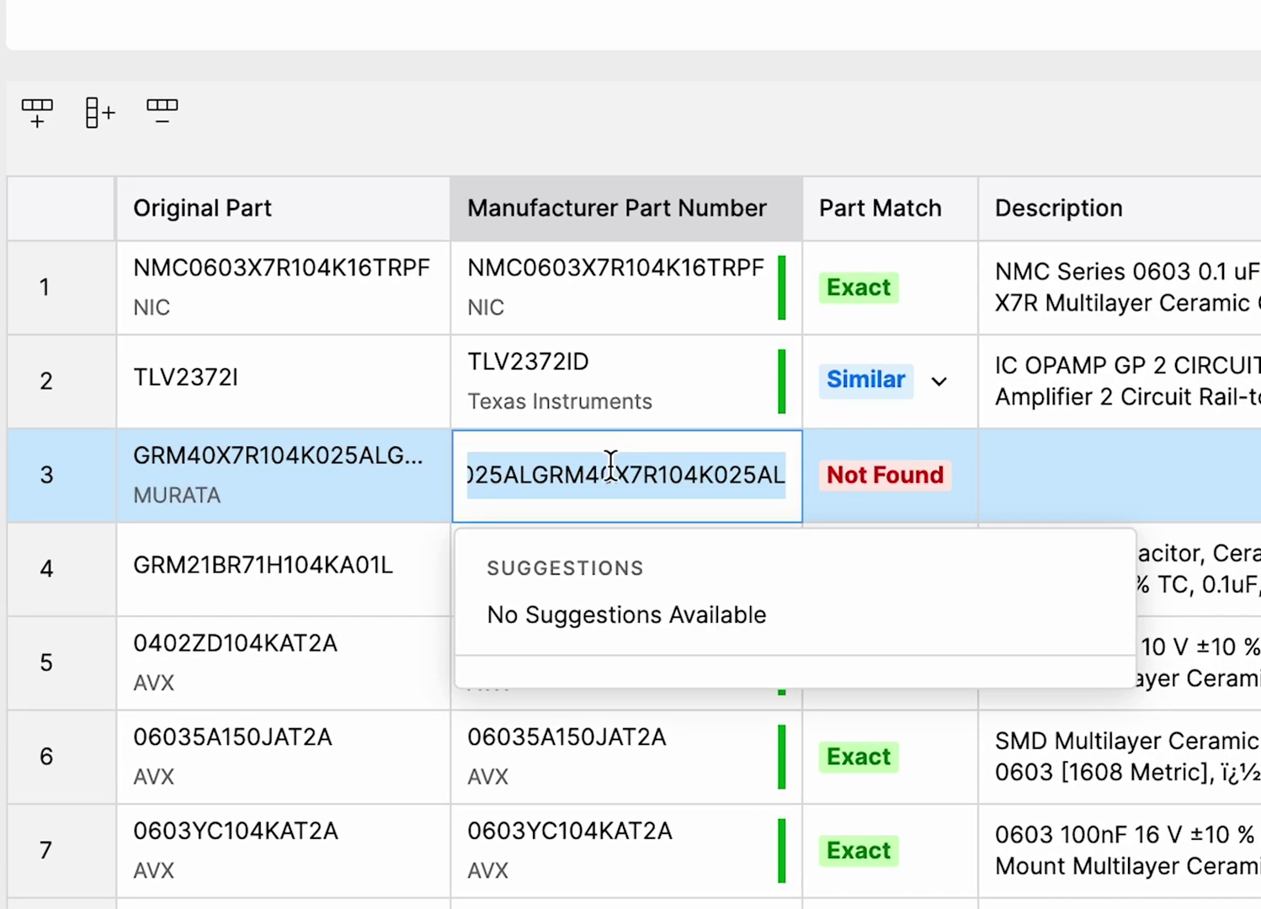
pyautogui.click(612, 468)
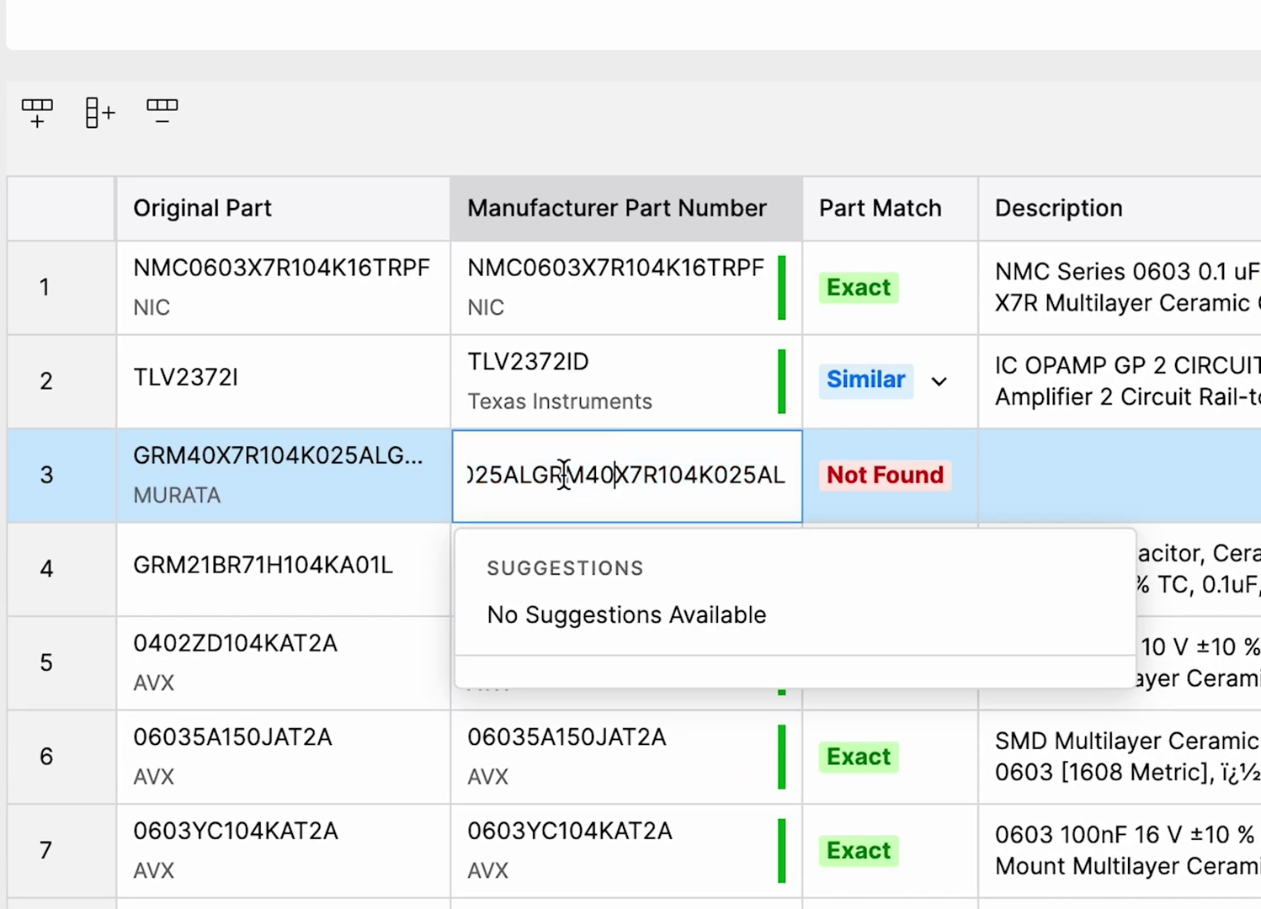
pyautogui.moveTo(535, 475); pyautogui.dragTo(810, 477)
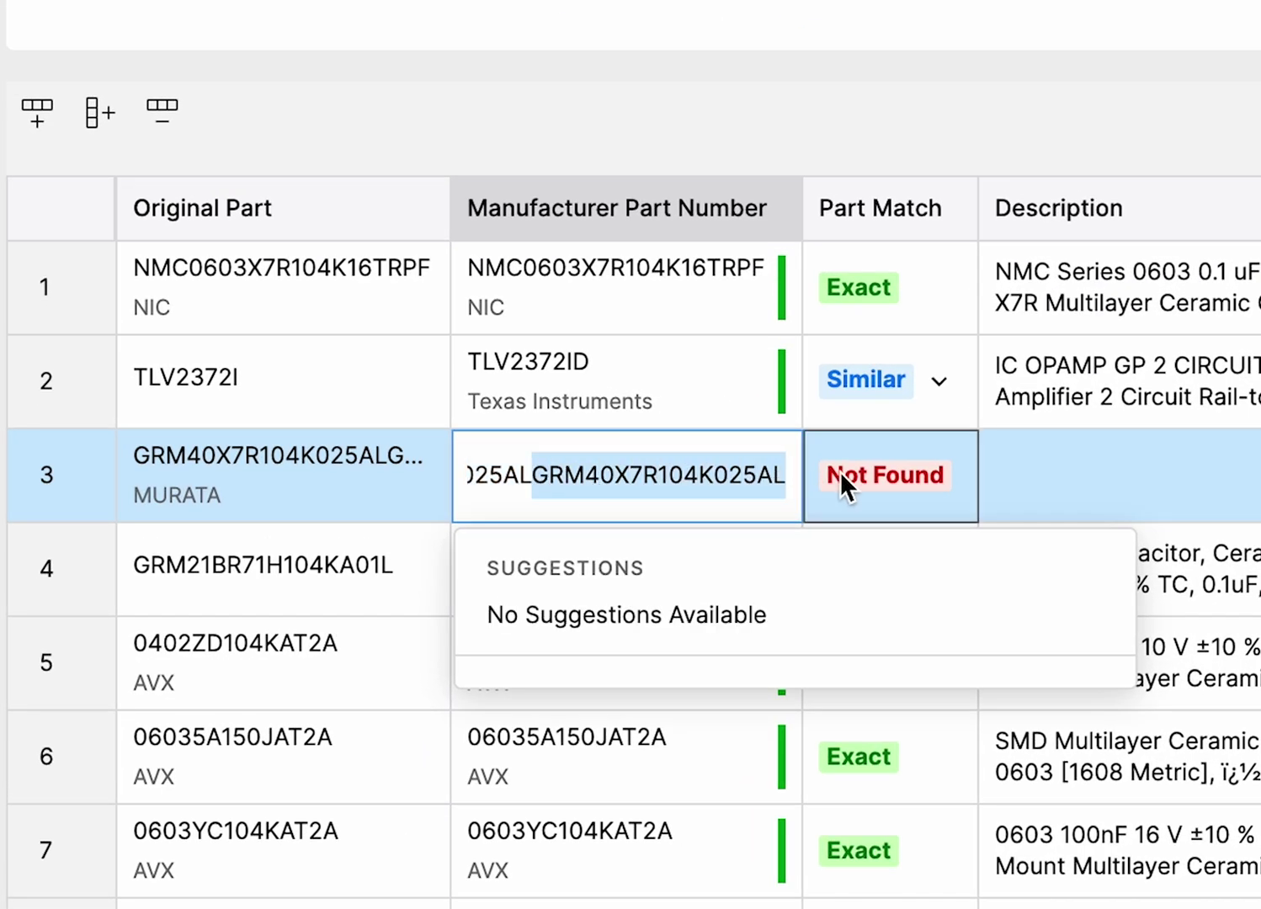
pyautogui.press('BackSpace')
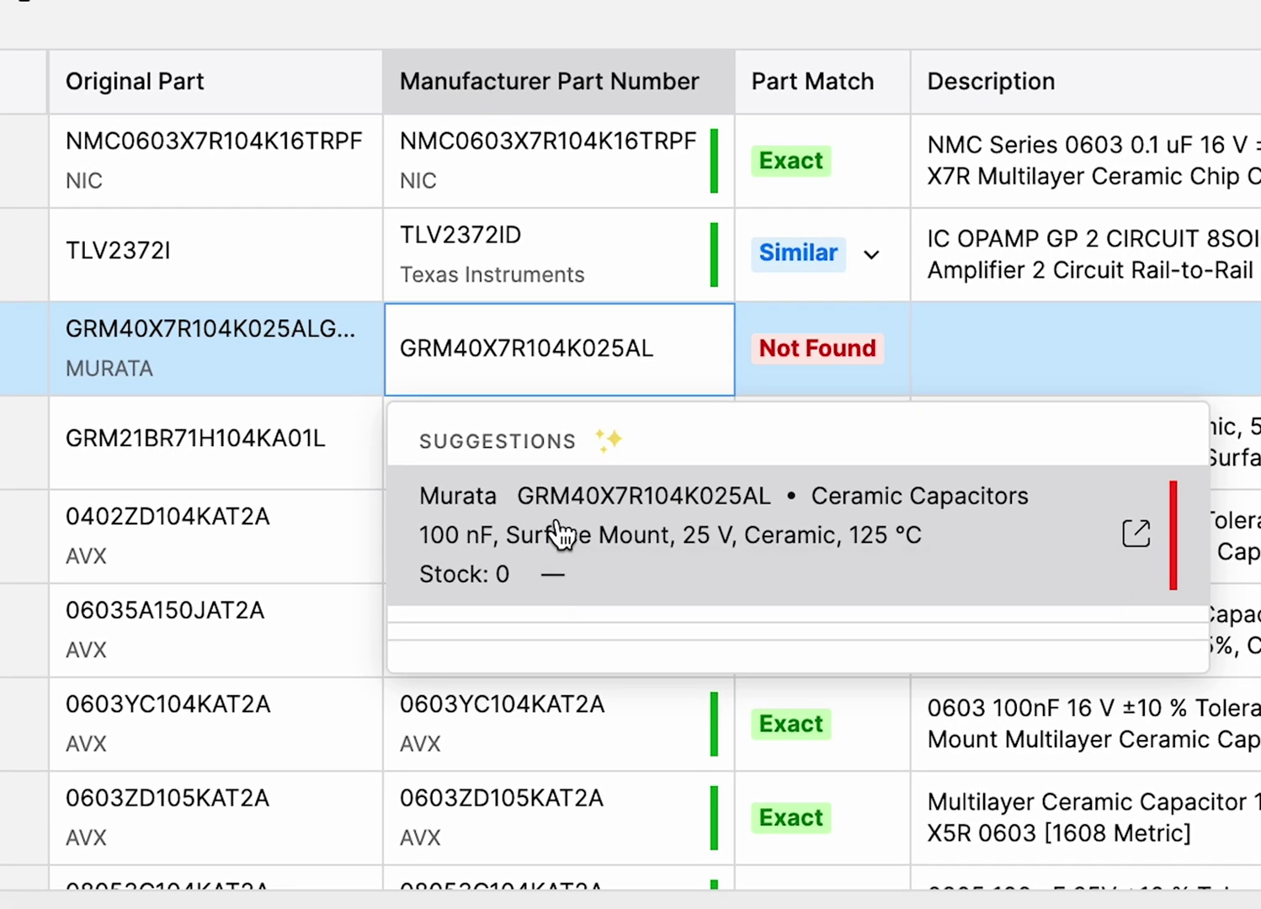
pyautogui.click(558, 532)
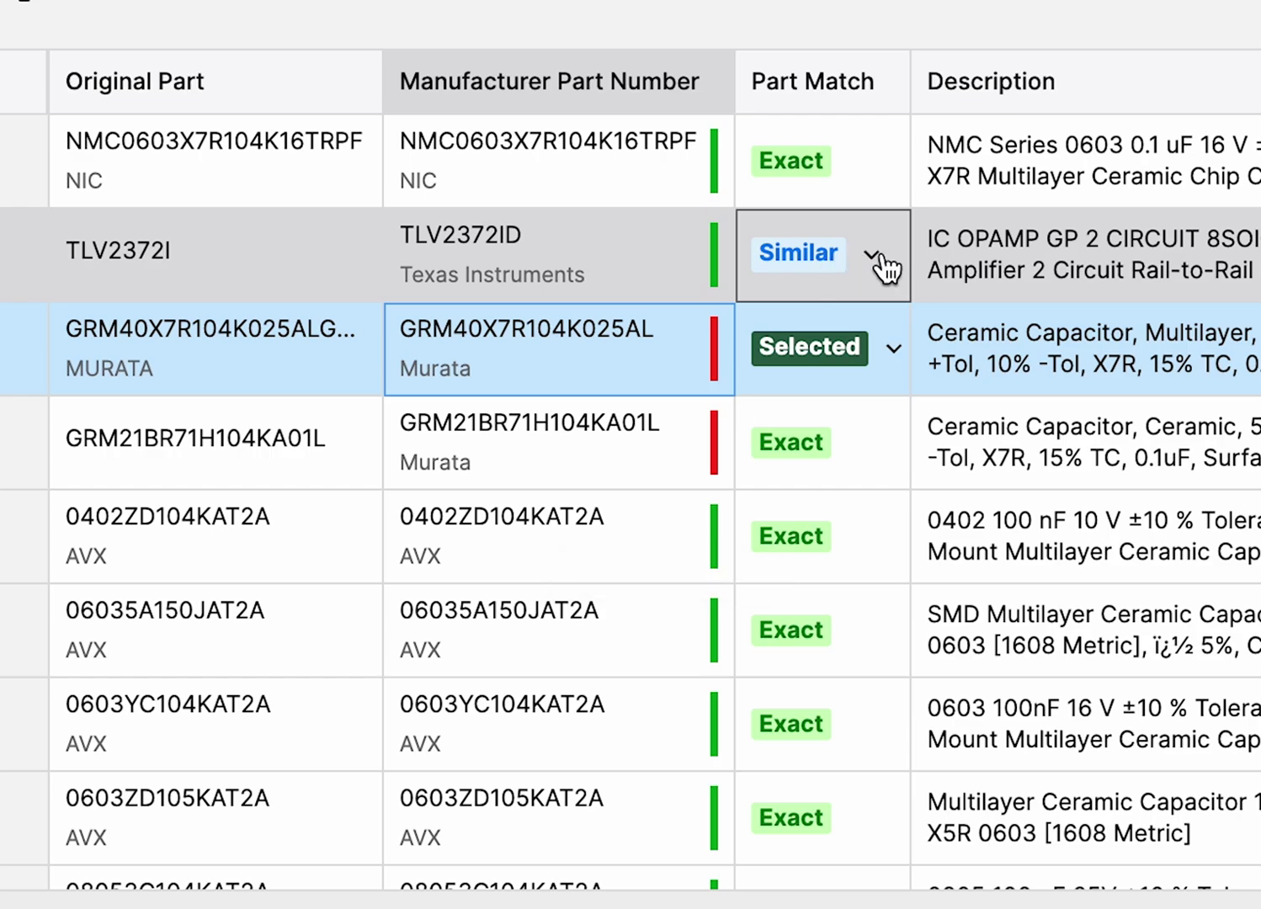
# Step: Swap row 2's TLV2372I for the similar match TLV2372IDGK and show its part info
pyautogui.click(883, 268)
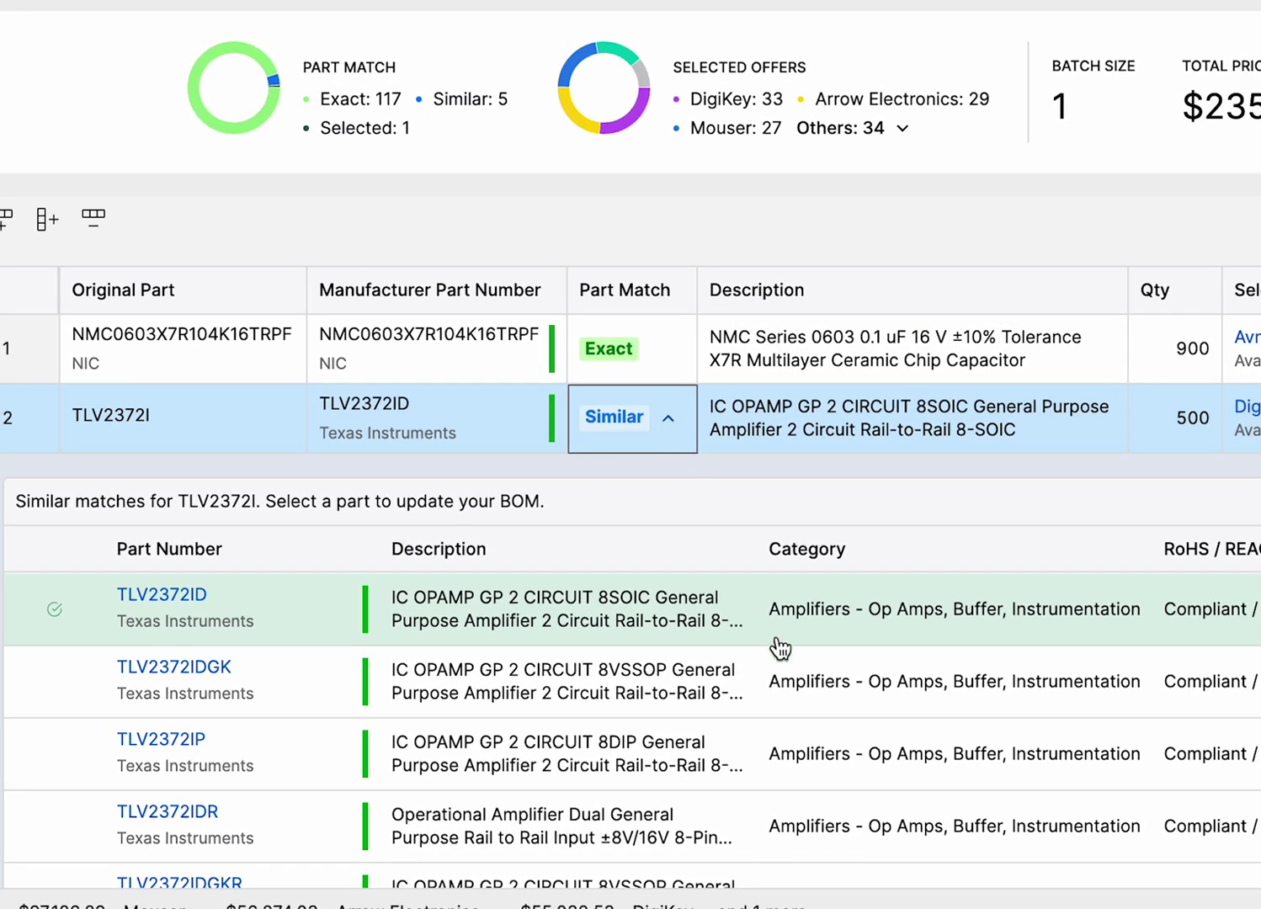
pyautogui.scroll(-4, 779, 646)
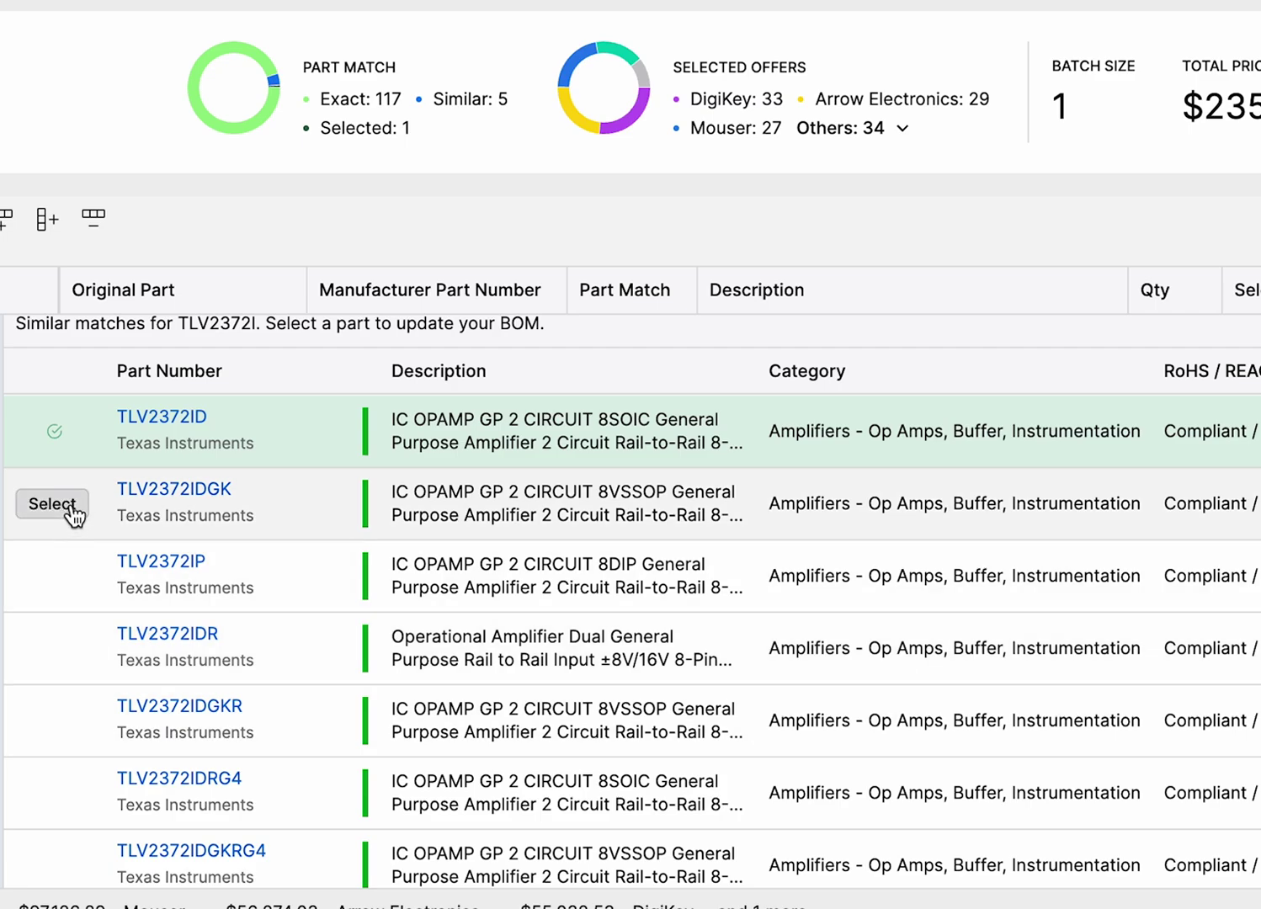
pyautogui.click(53, 503)
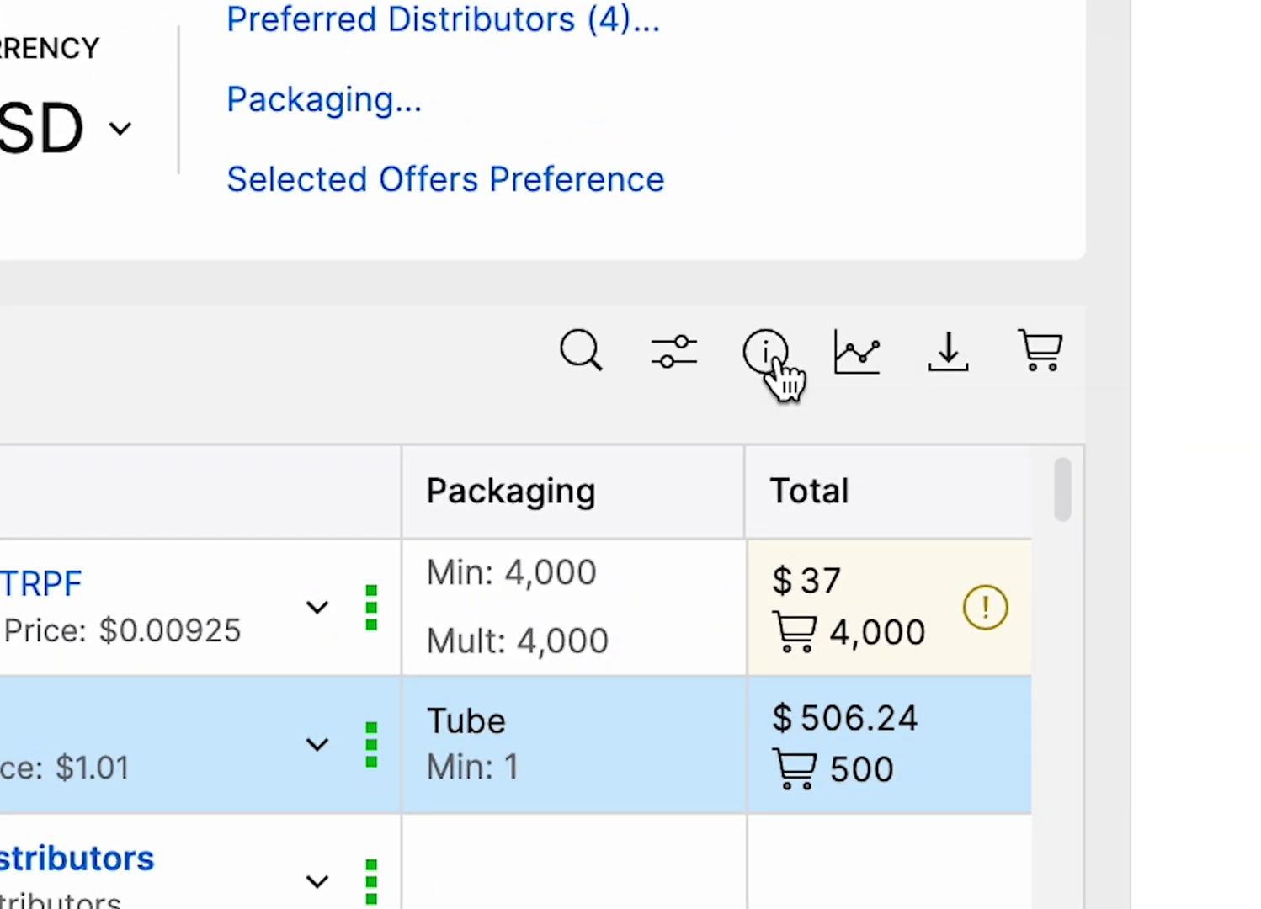
pyautogui.click(766, 352)
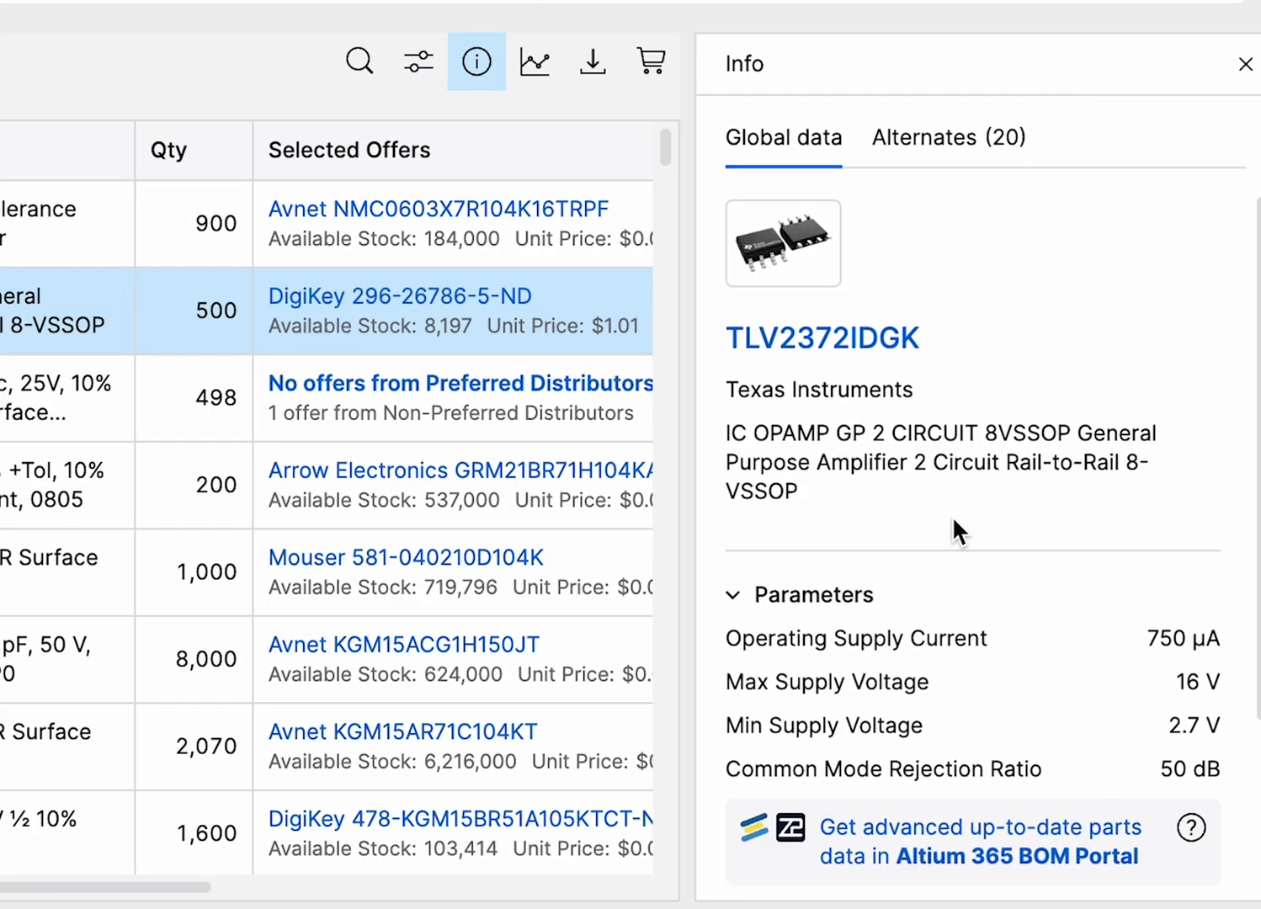
# Step: Expand TLV2372IDGK's full parameters, check lifecycle and RoHS status, and view its 20 alternates
pyautogui.scroll(-3, 953, 519)
pyautogui.scroll(-2, 951, 516)
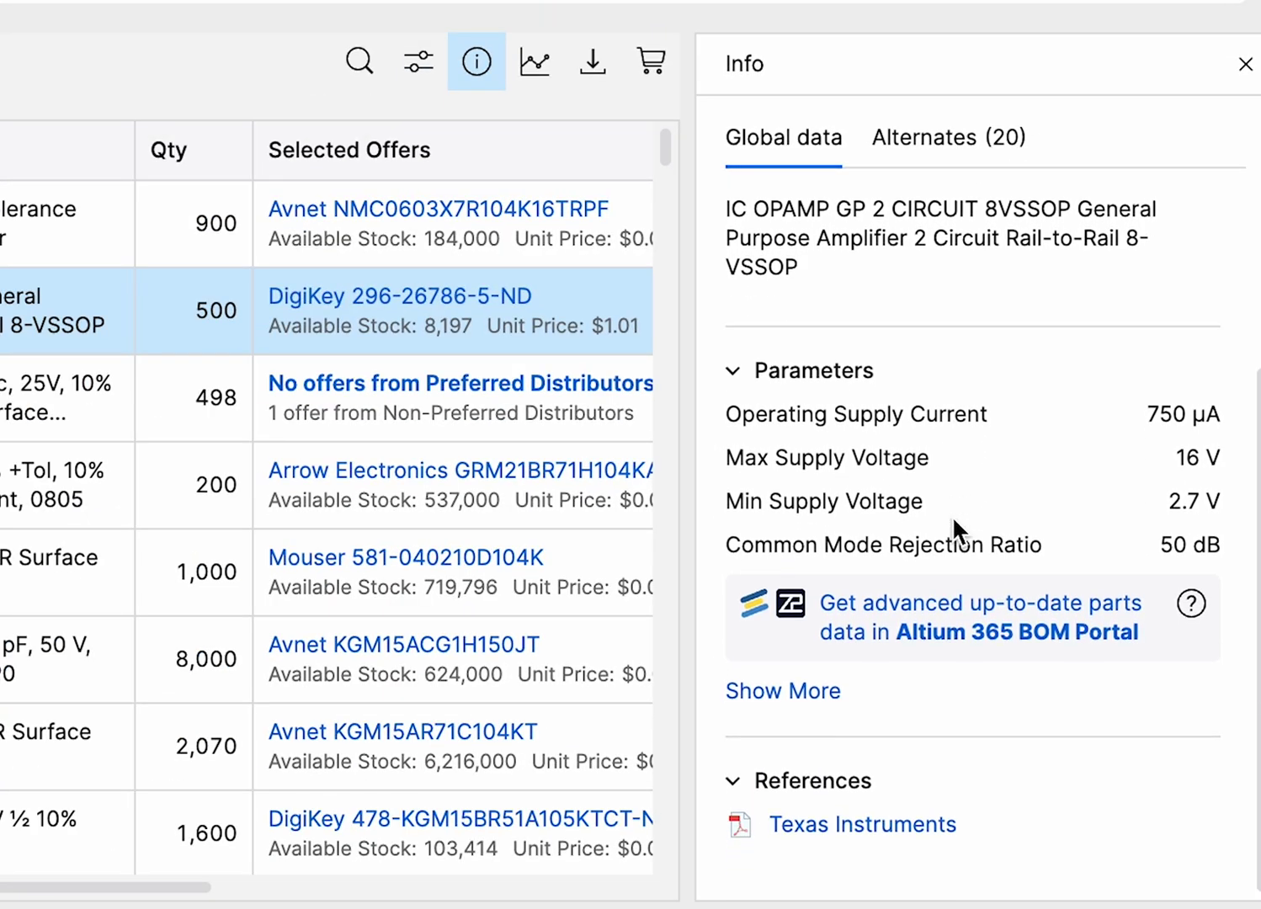
pyautogui.click(814, 683)
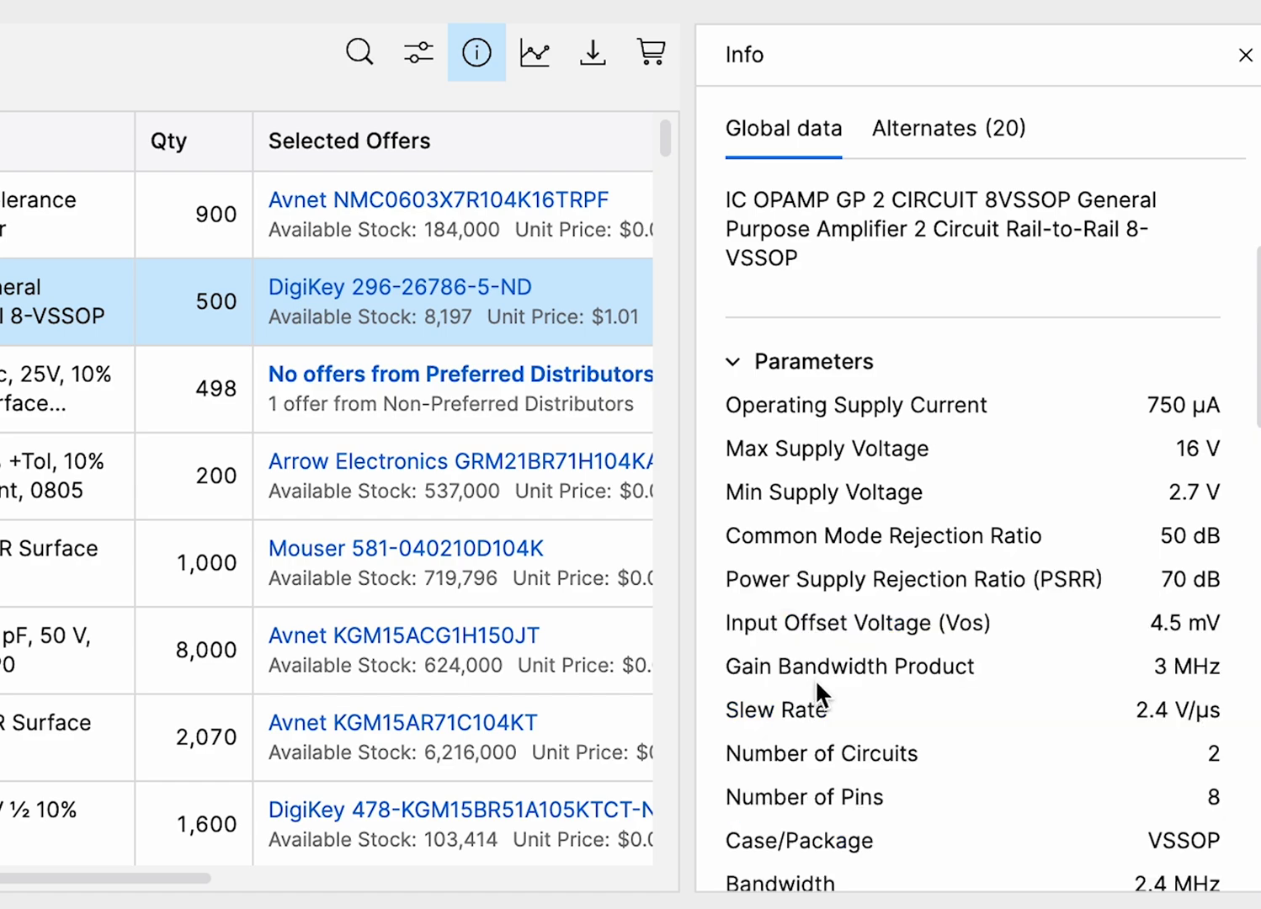
pyautogui.scroll(-5, 819, 673)
pyautogui.scroll(-15, 822, 667)
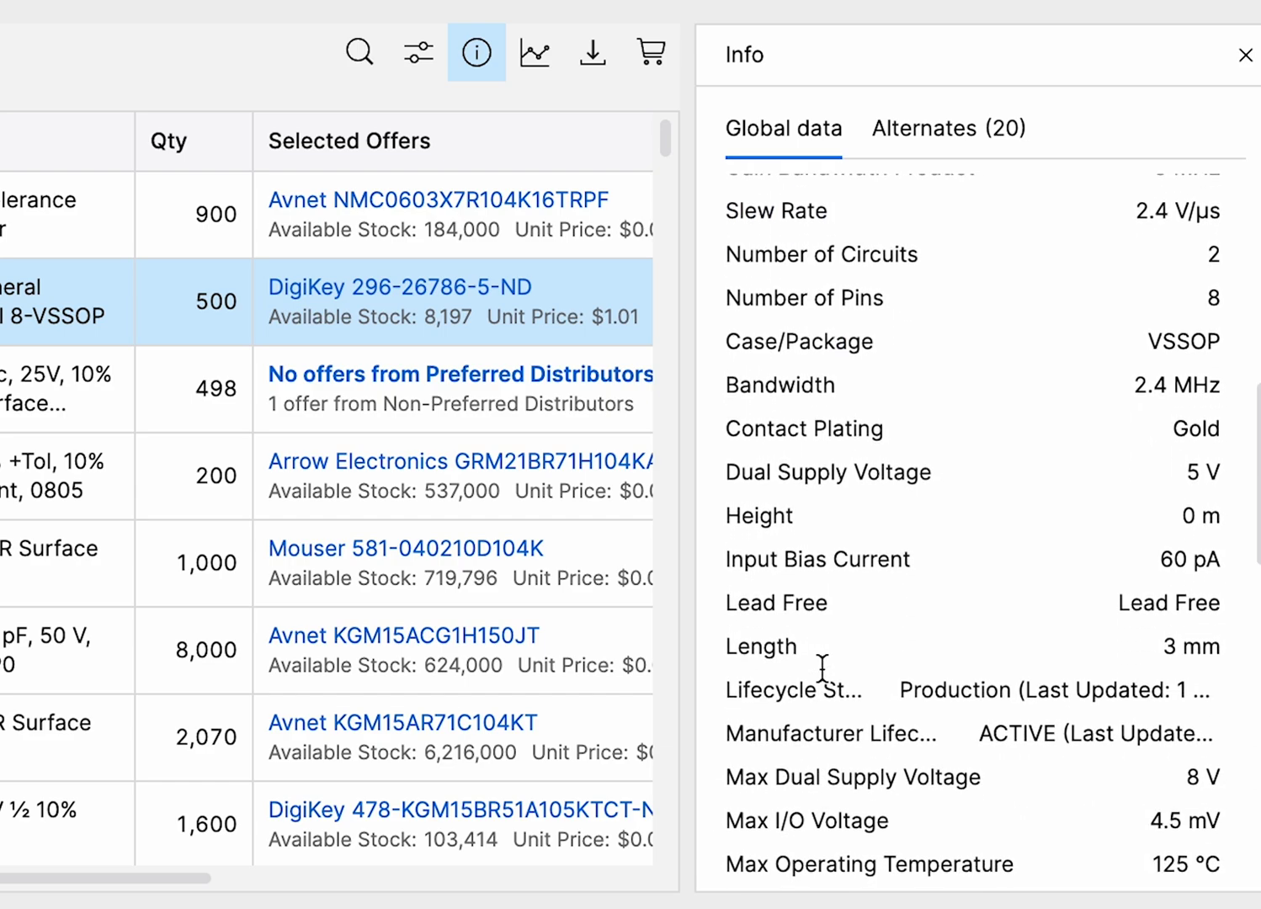
pyautogui.scroll(-2, 820, 665)
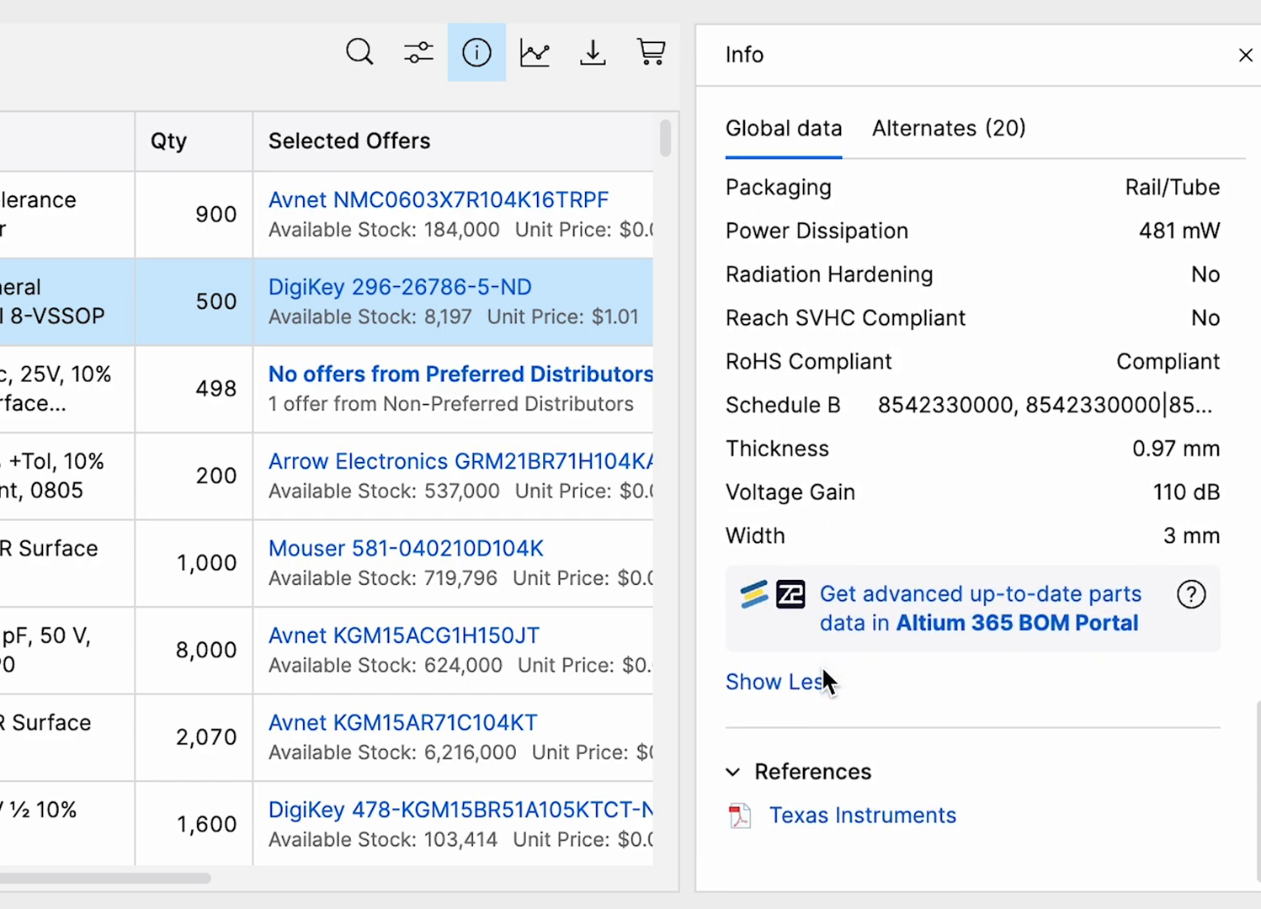
pyautogui.click(944, 151)
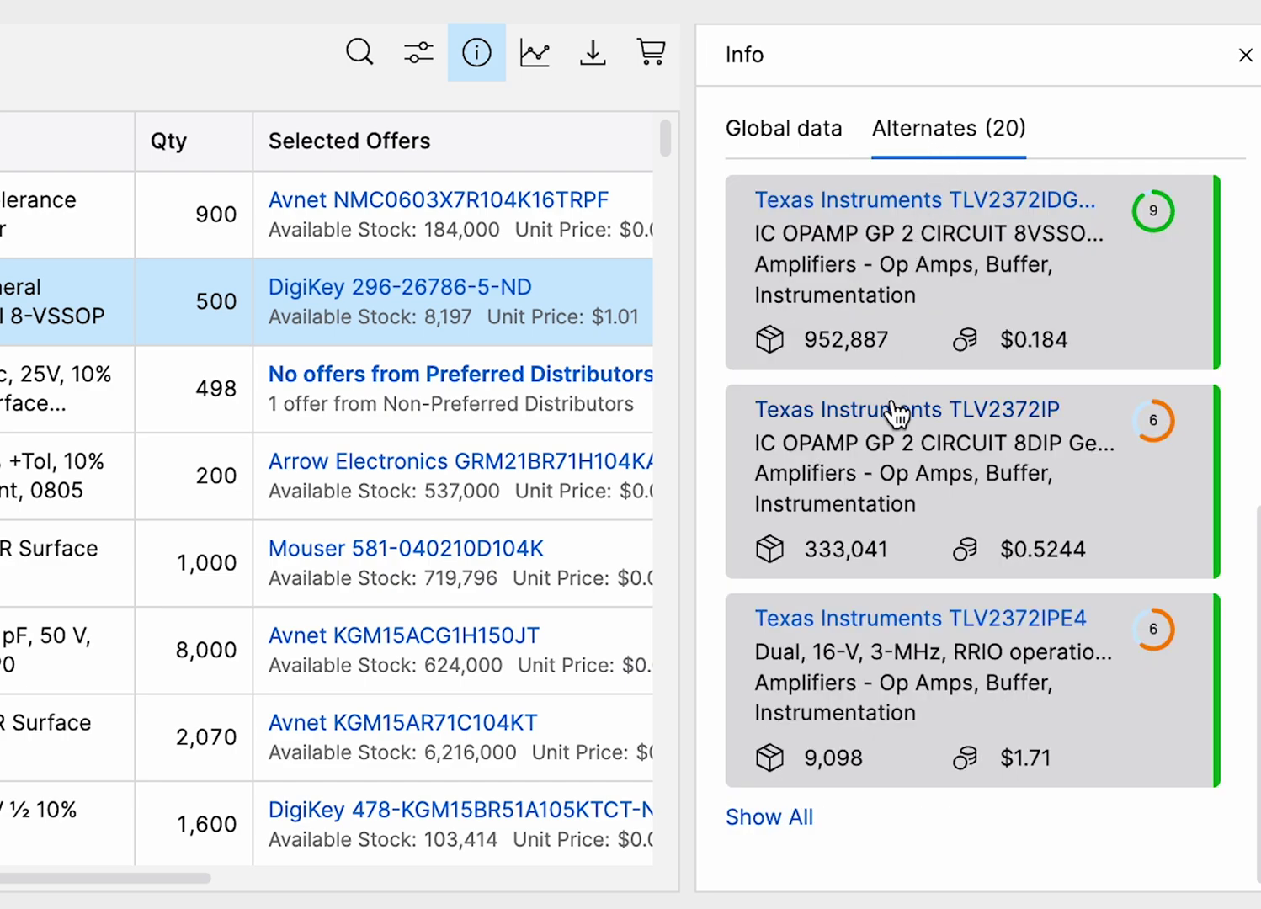
pyautogui.scroll(2, 897, 412)
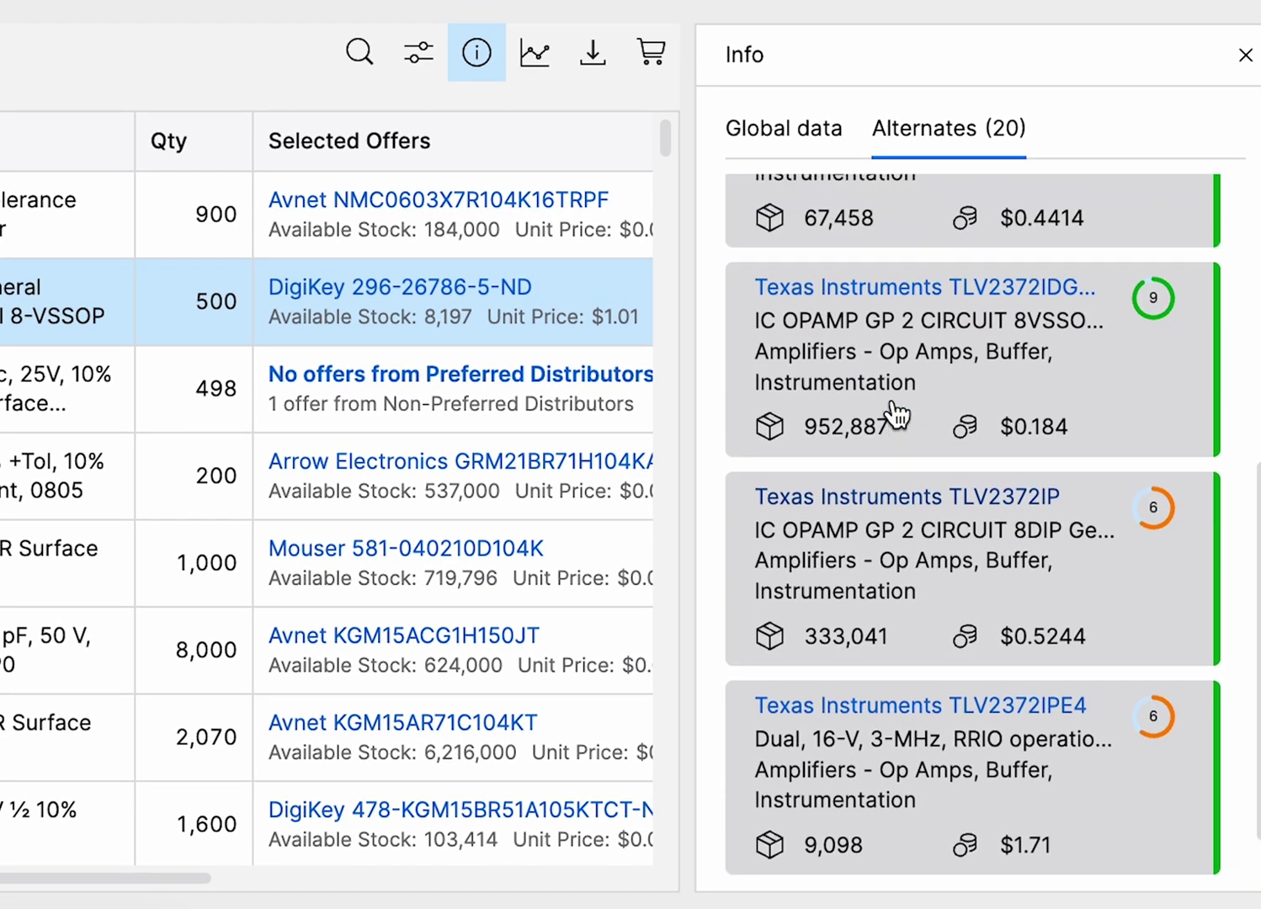
pyautogui.scroll(4, 897, 412)
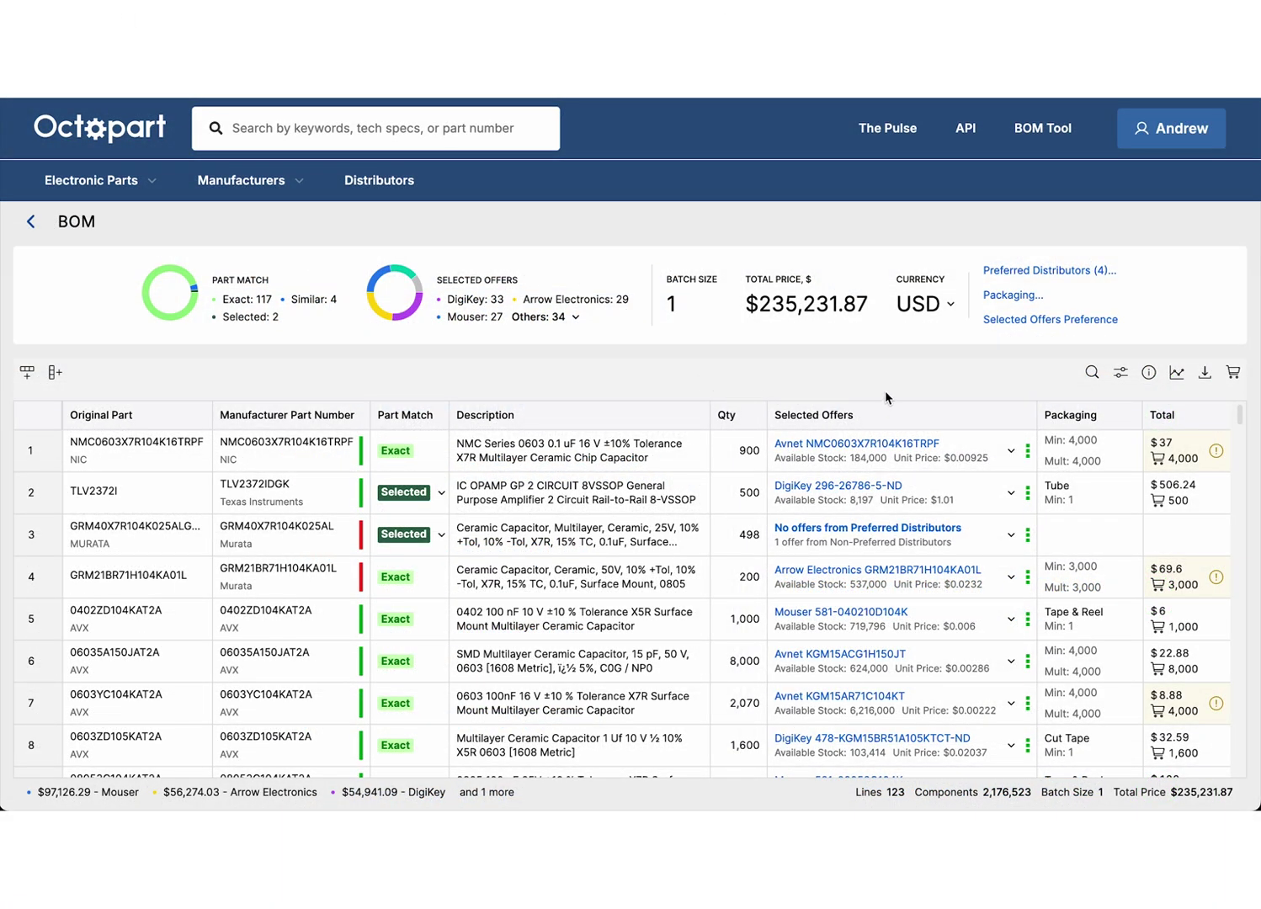
# Step: Open BOM Settings from the Preferred Distributors (4) link
pyautogui.moveTo(838, 420)
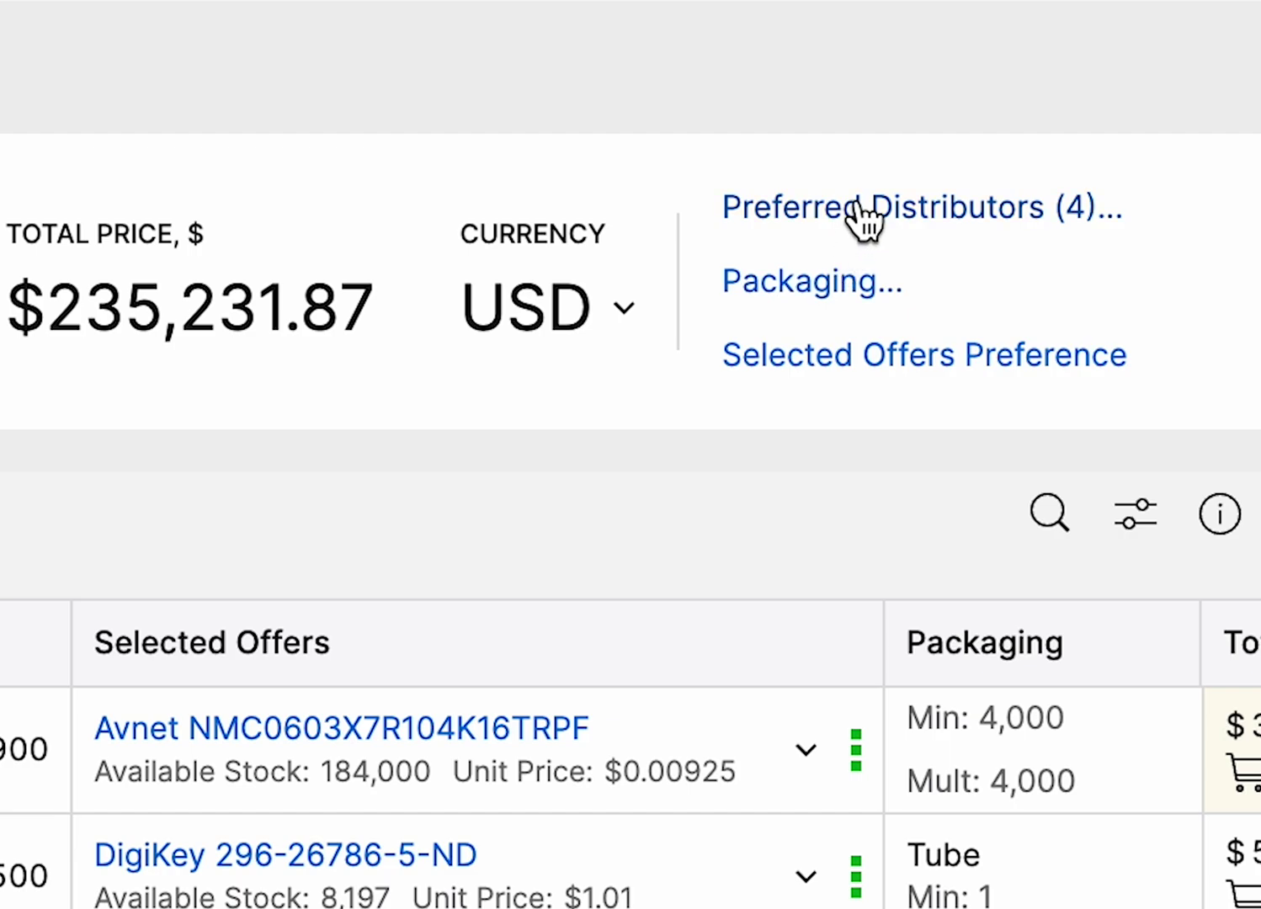
pyautogui.click(860, 209)
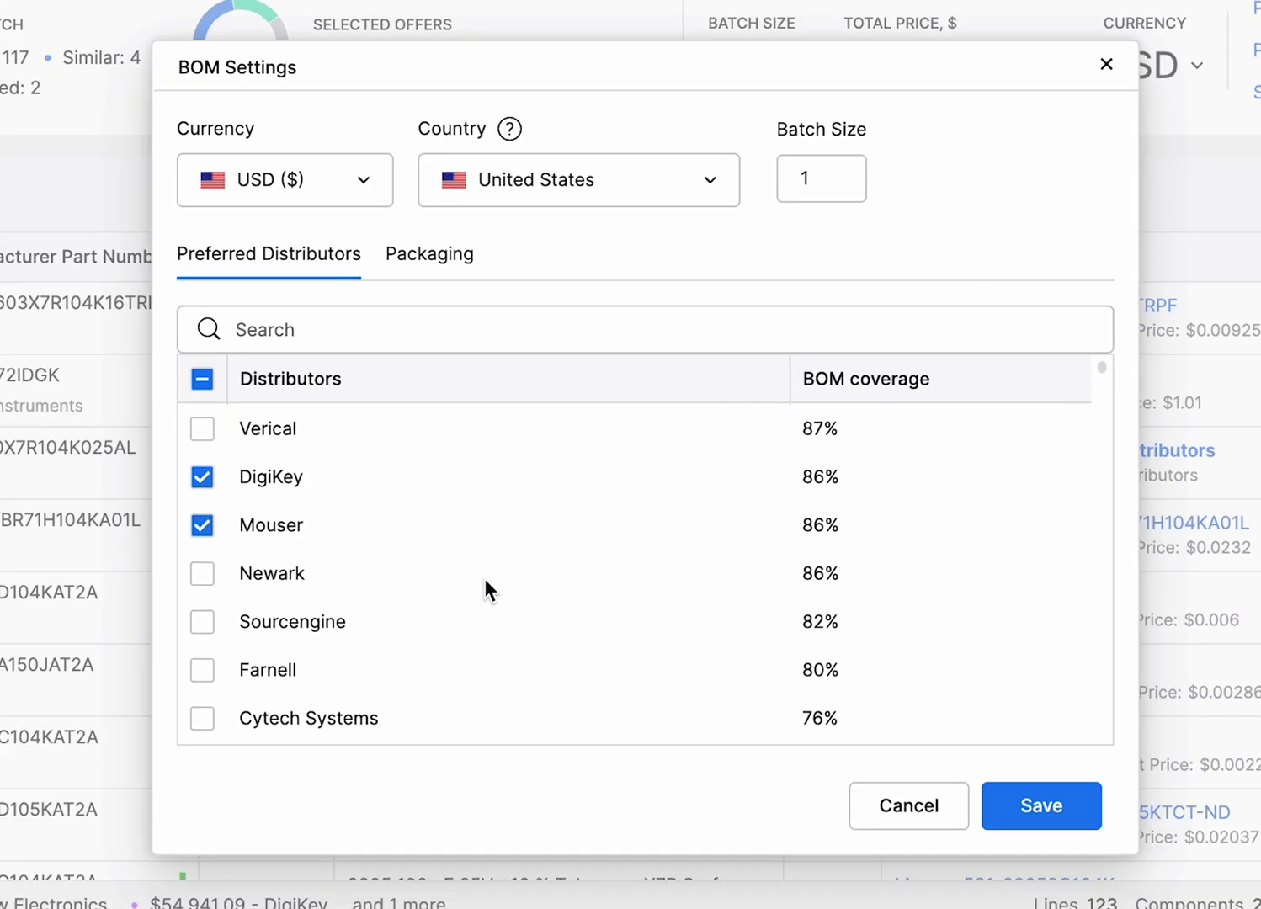
# Step: Review the Preferred Distributors list in BOM Settings
pyautogui.scroll(-5, 486, 570)
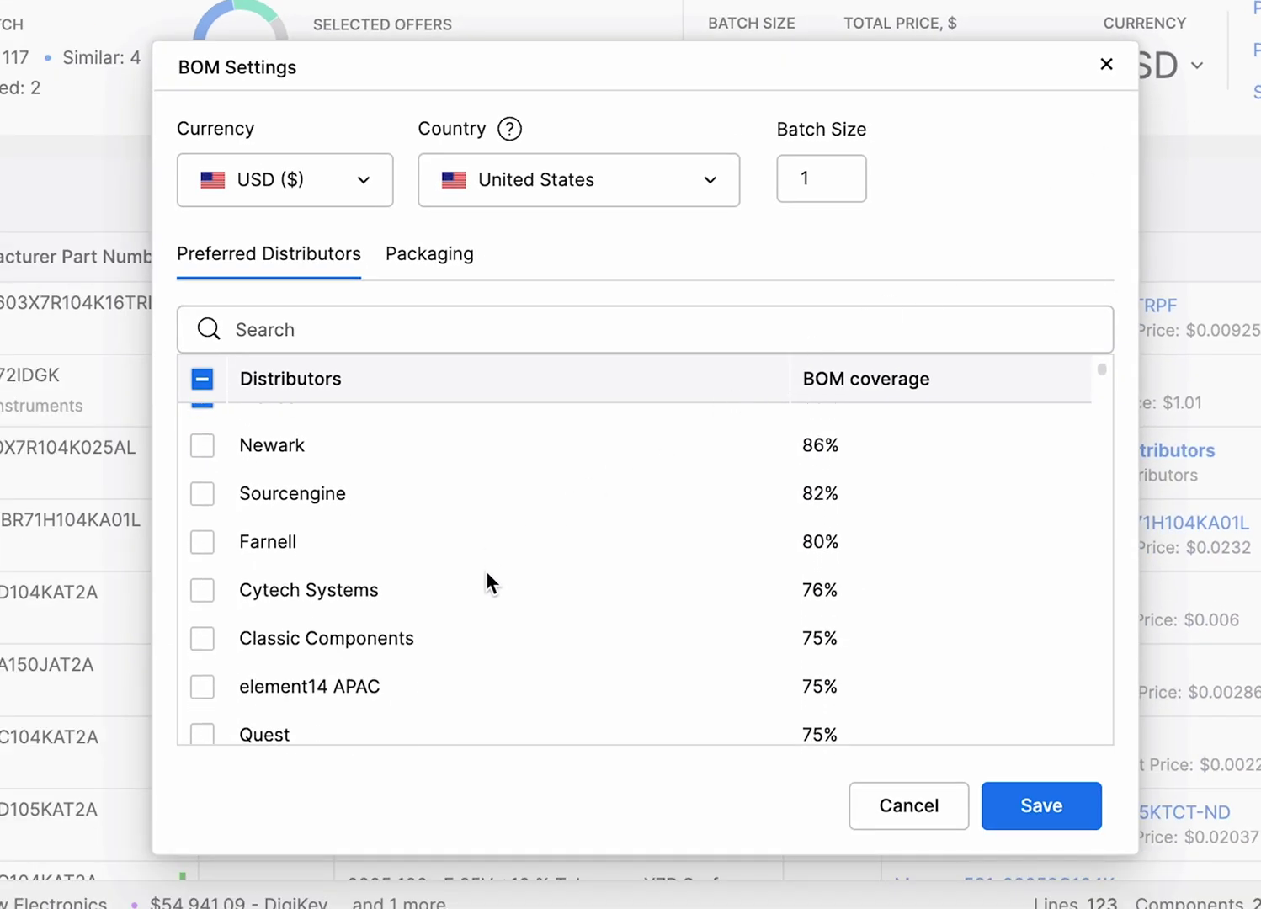
pyautogui.scroll(-4, 486, 571)
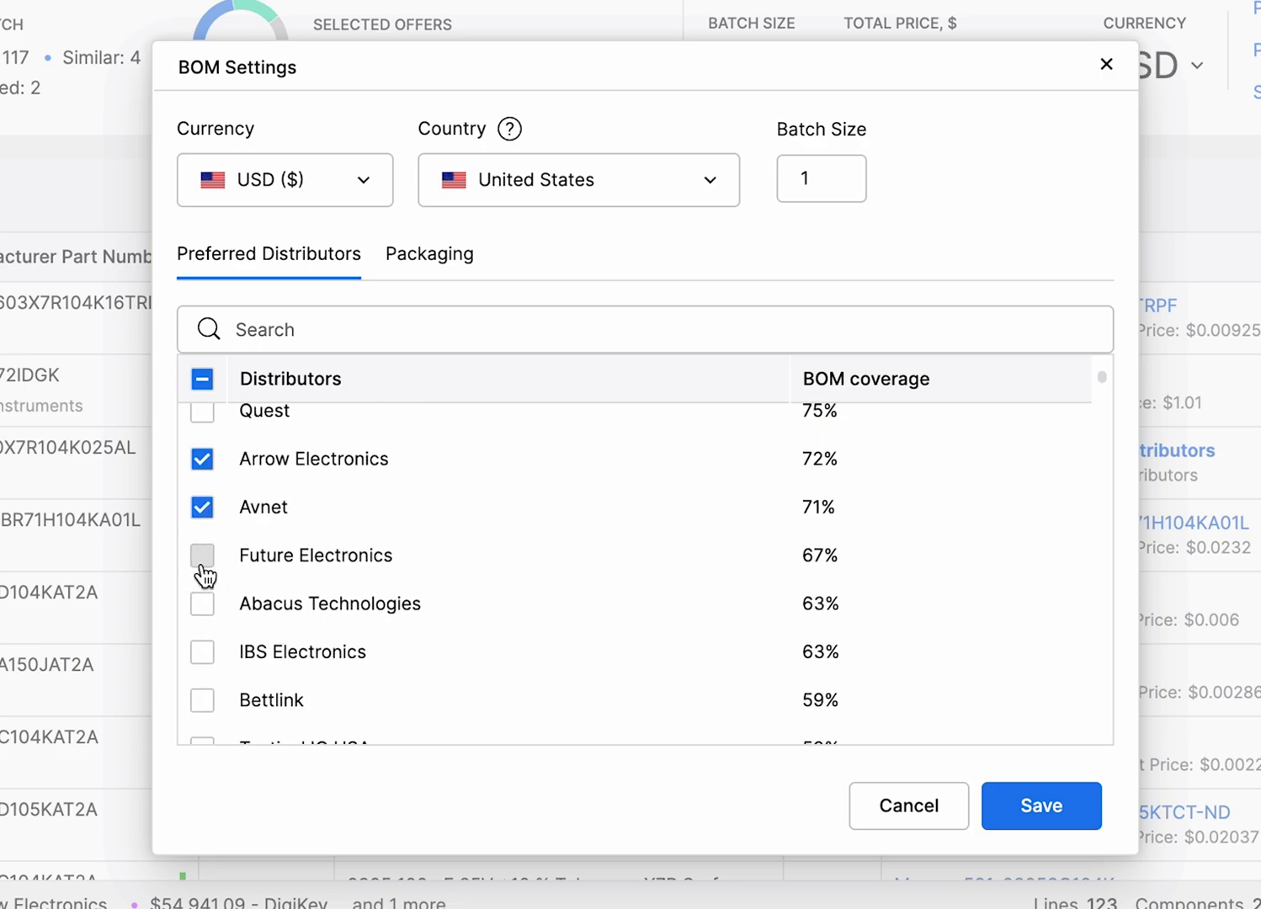
pyautogui.scroll(-5, 599, 594)
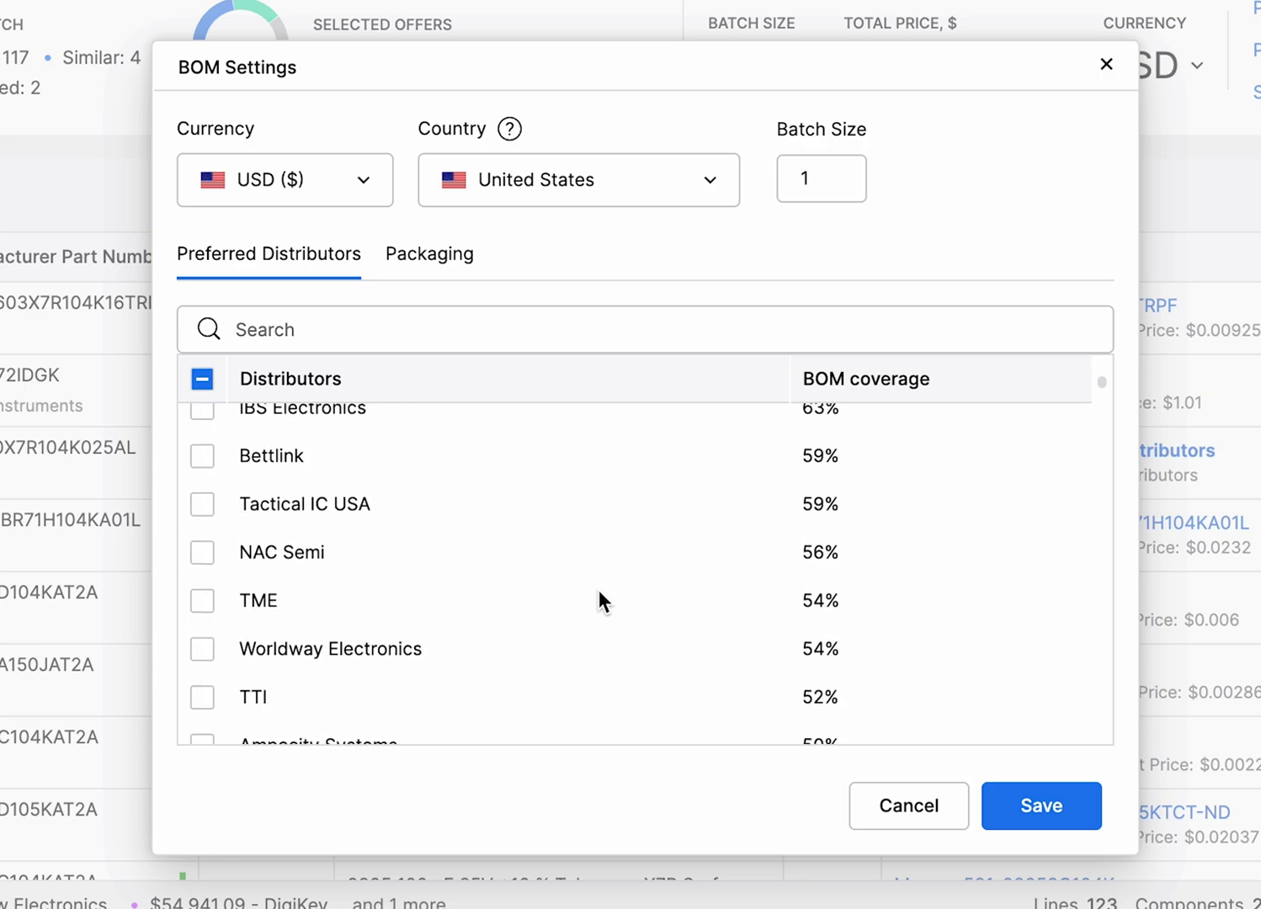
pyautogui.scroll(-2, 599, 590)
# Step: Save the BOM settings and set the first part's quantity to 1,000
pyautogui.click(1041, 805)
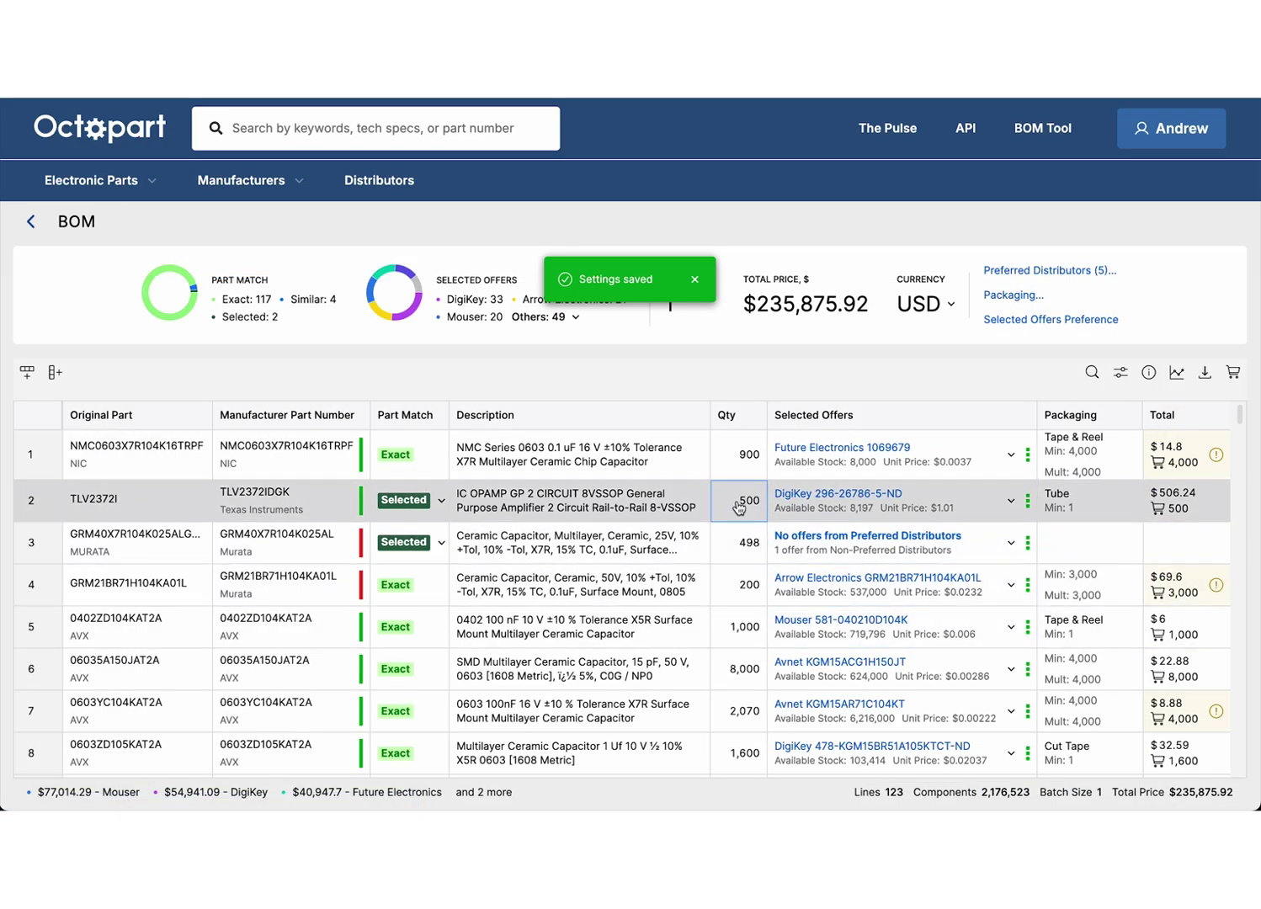
pyautogui.click(735, 456)
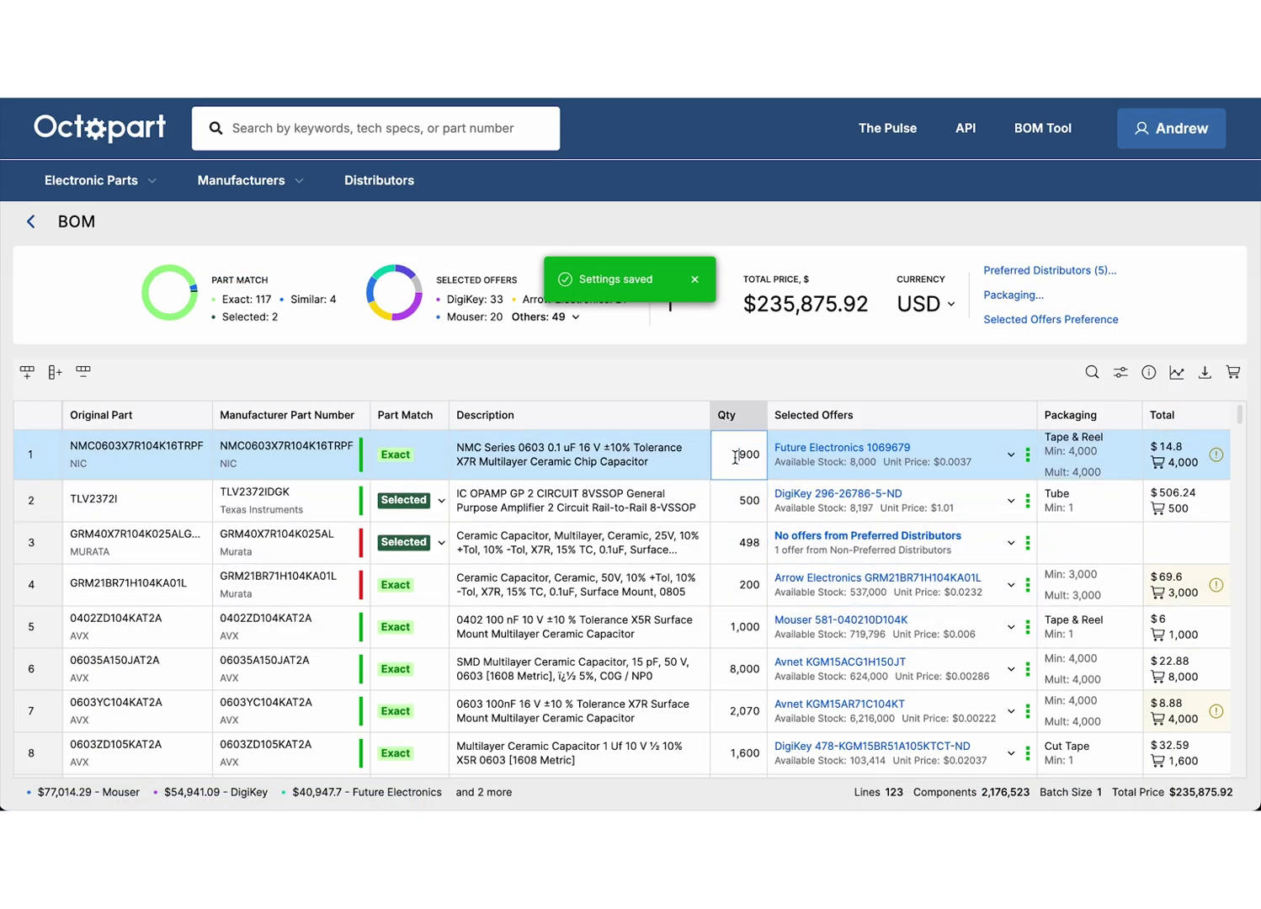
pyautogui.write('1,000')
pyautogui.press('Return')
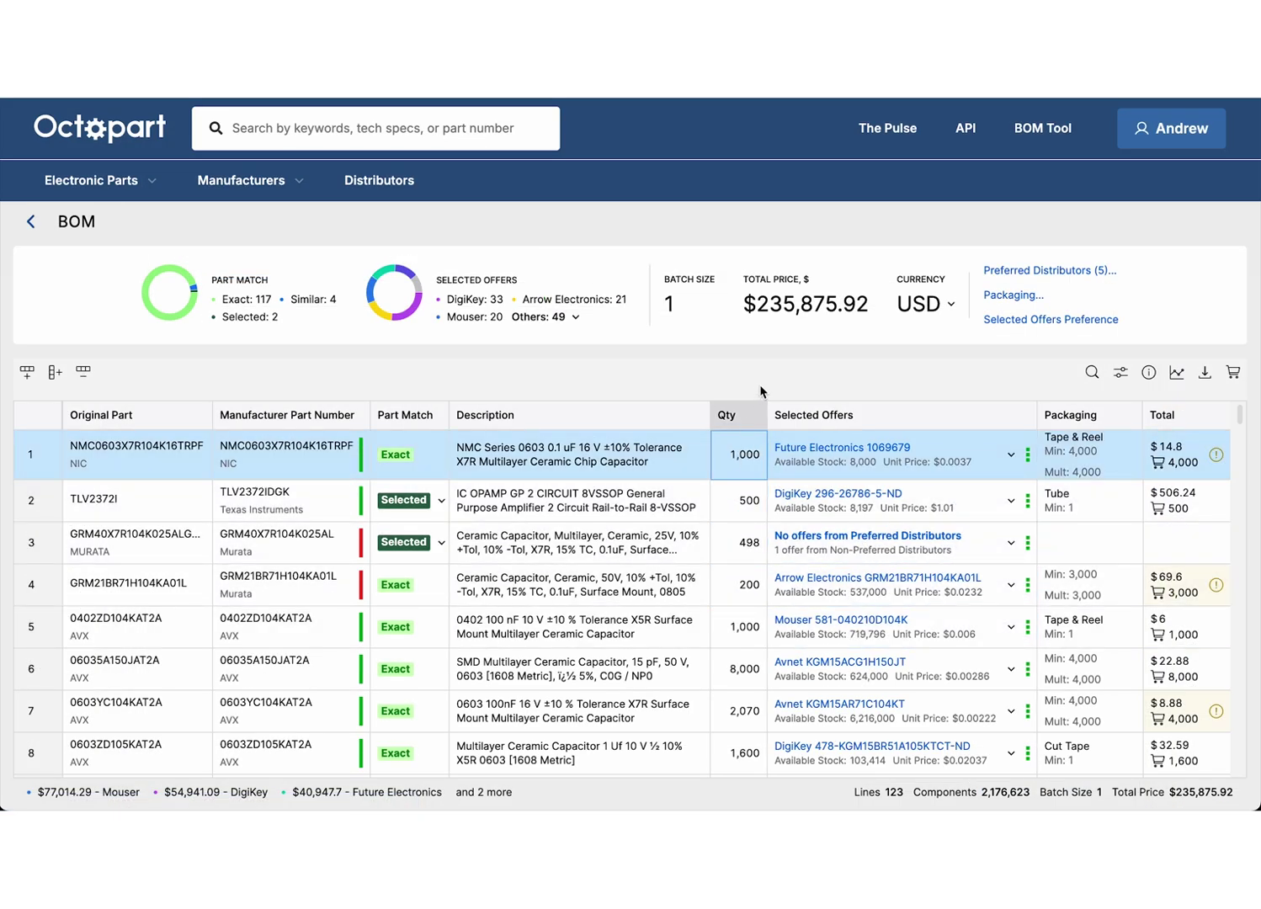
# Step: Review NMC0603X7R104K16TRPF's offers and extra price breaks, then close its offer list
pyautogui.click(1012, 456)
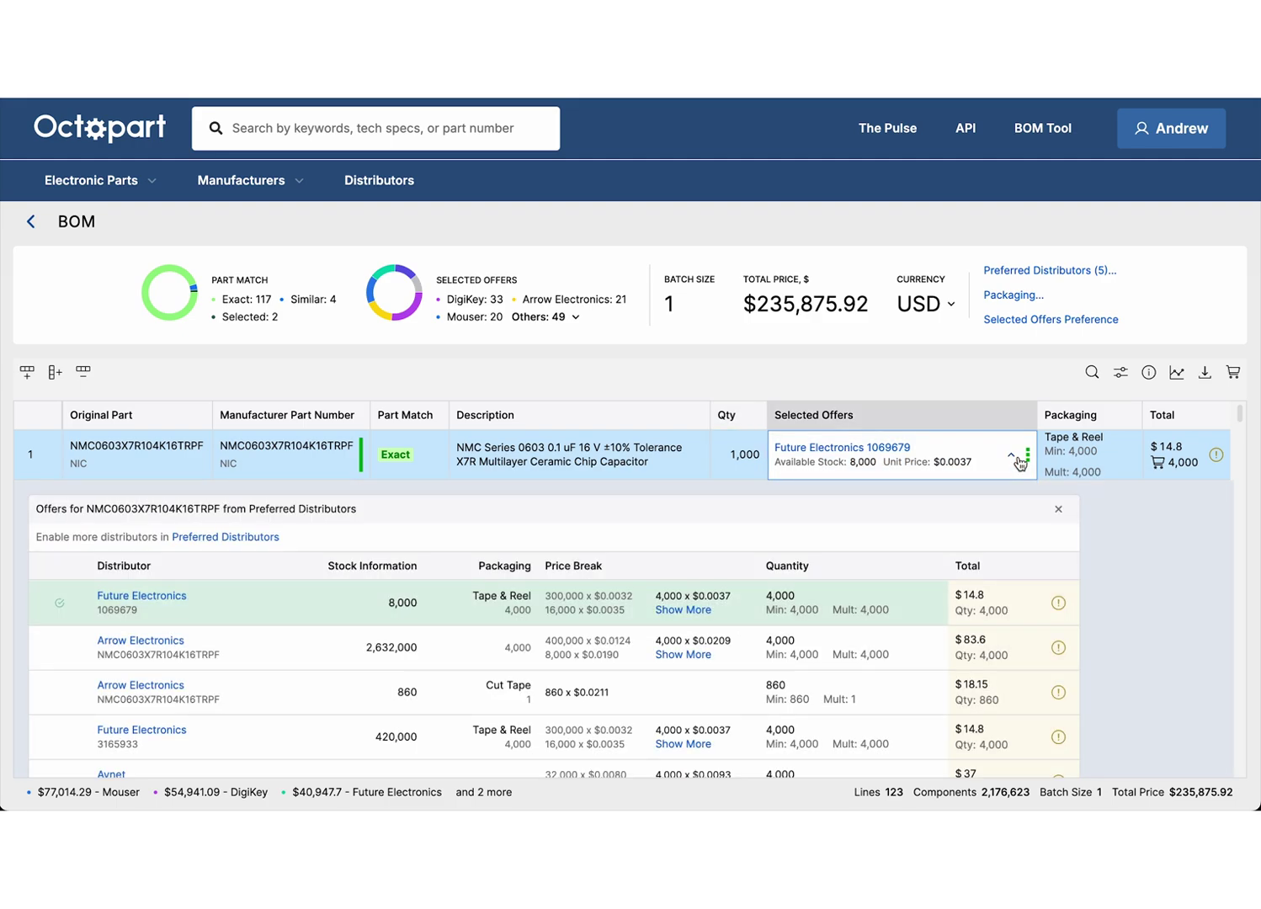
pyautogui.scroll(-2, 749, 609)
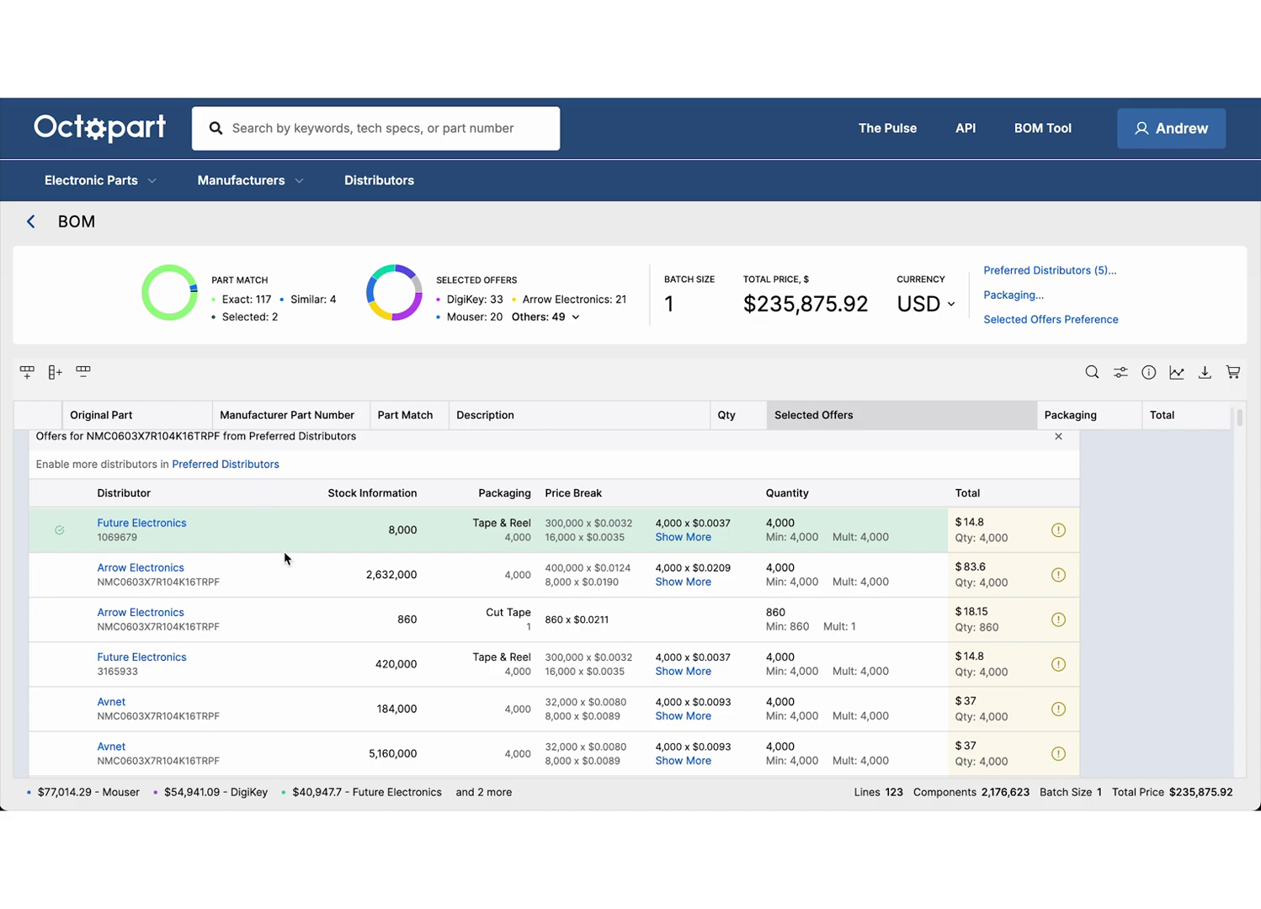
pyautogui.scroll(-1, 284, 552)
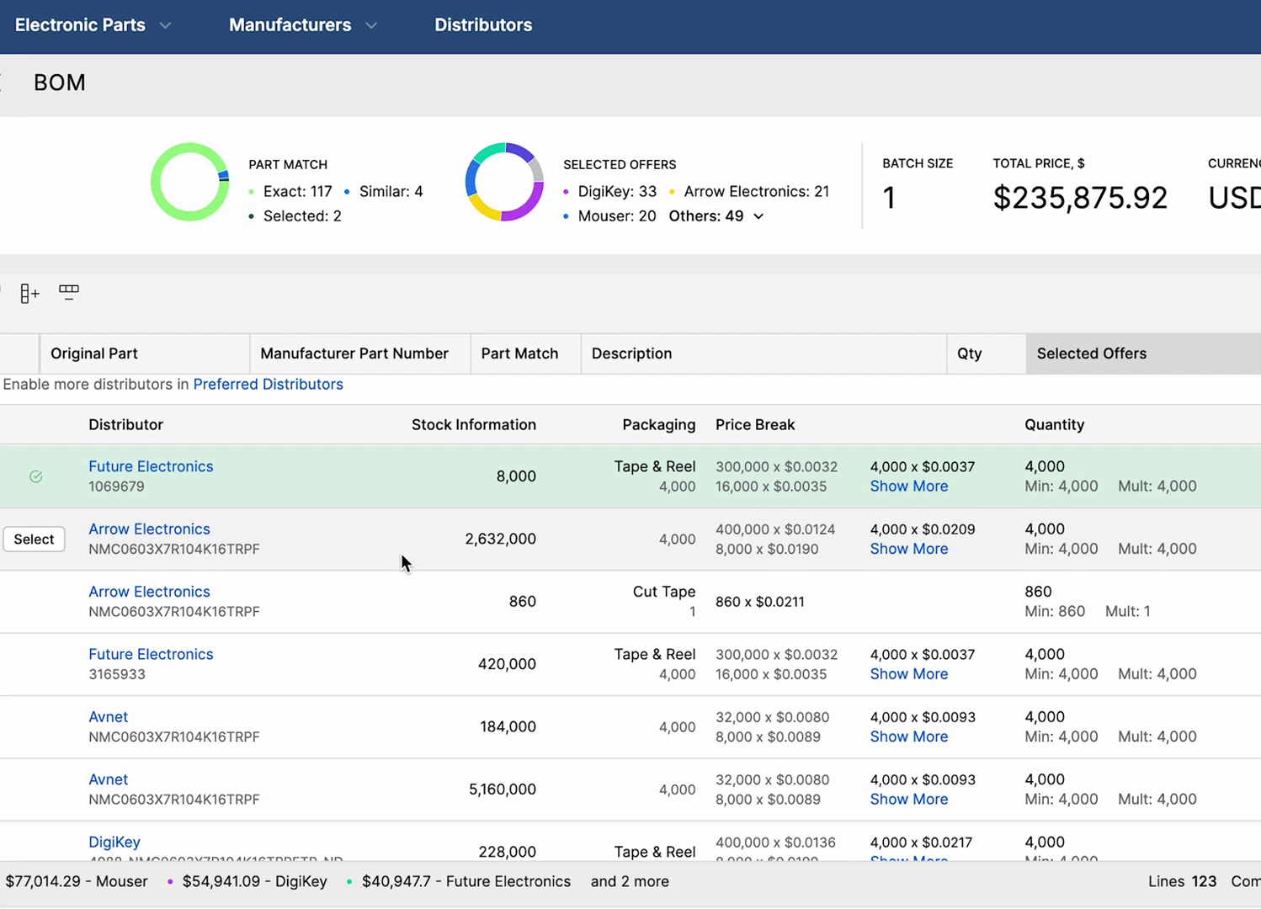
pyautogui.click(926, 488)
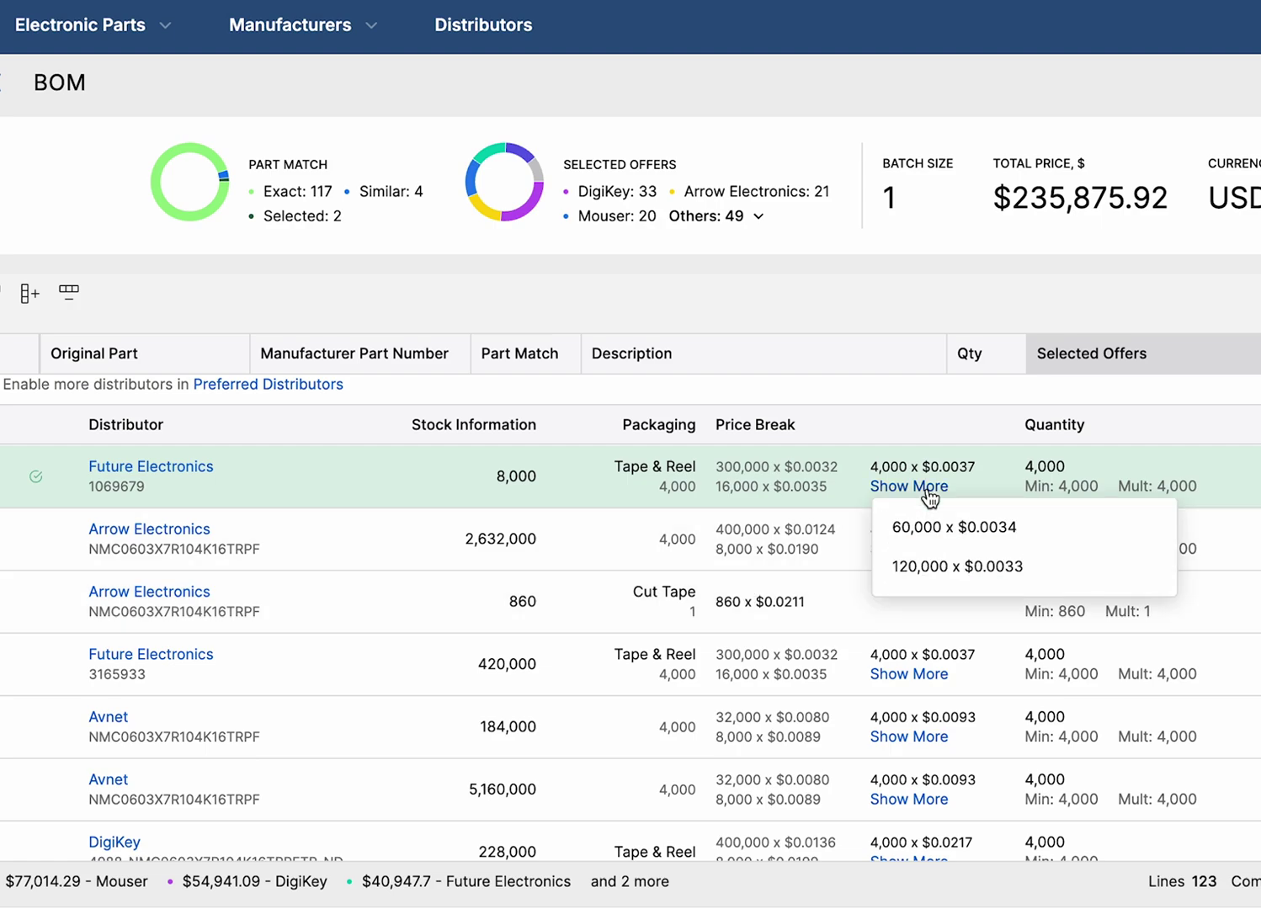
pyautogui.click(929, 495)
pyautogui.scroll(-2, 800, 624)
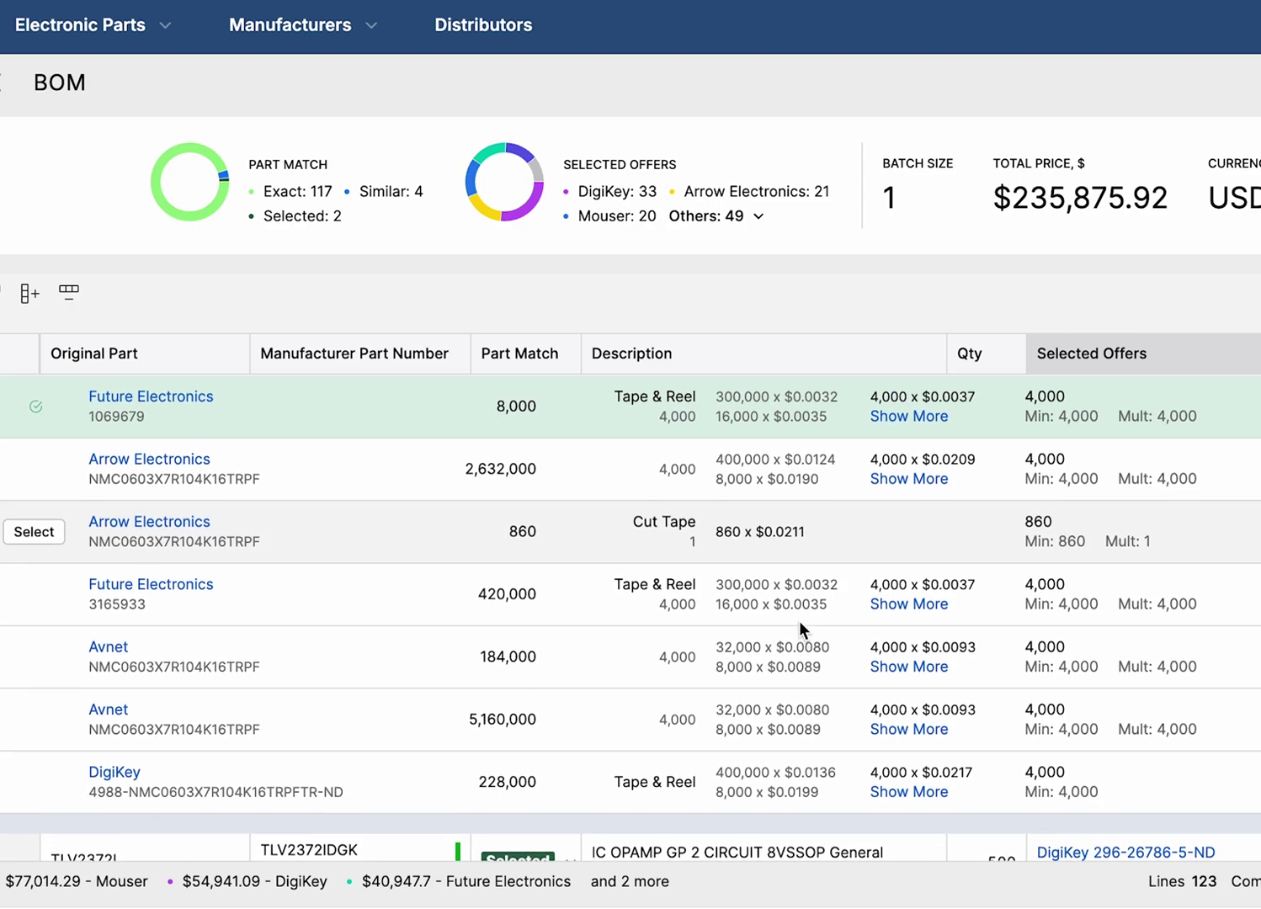
pyautogui.scroll(5, 799, 621)
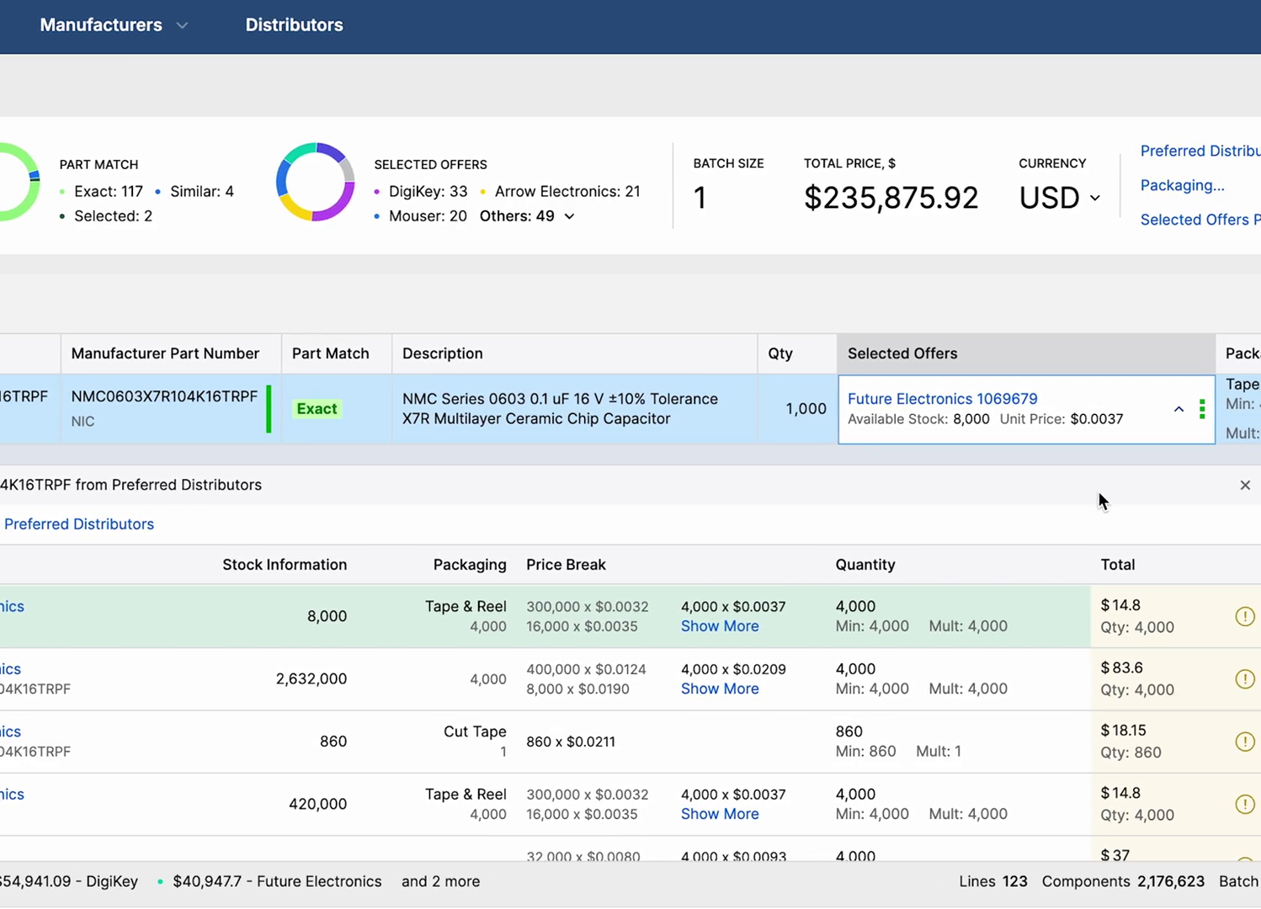
pyautogui.click(1214, 485)
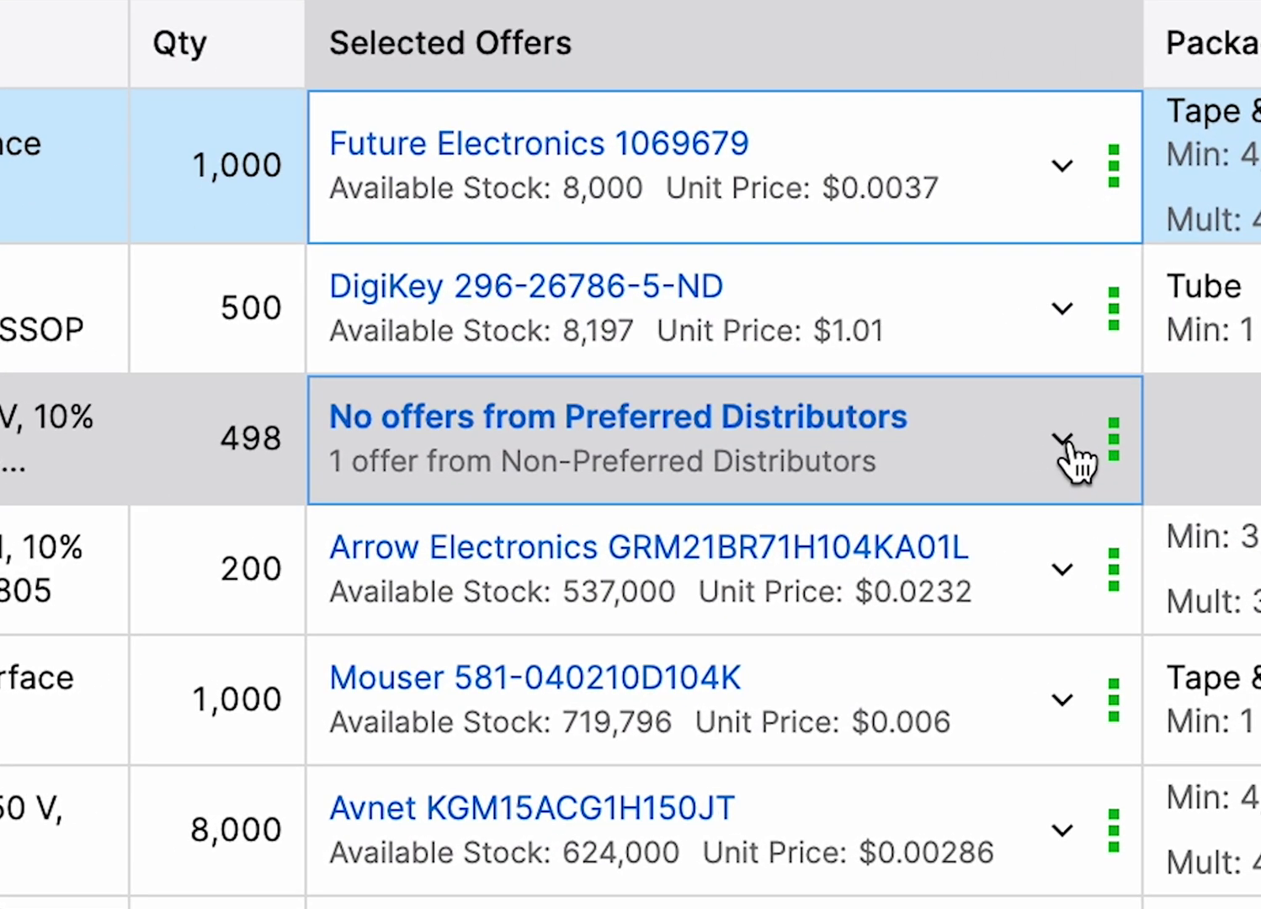
# Step: Choose the Quest offer for part 3 from its non-preferred offers
pyautogui.click(1066, 446)
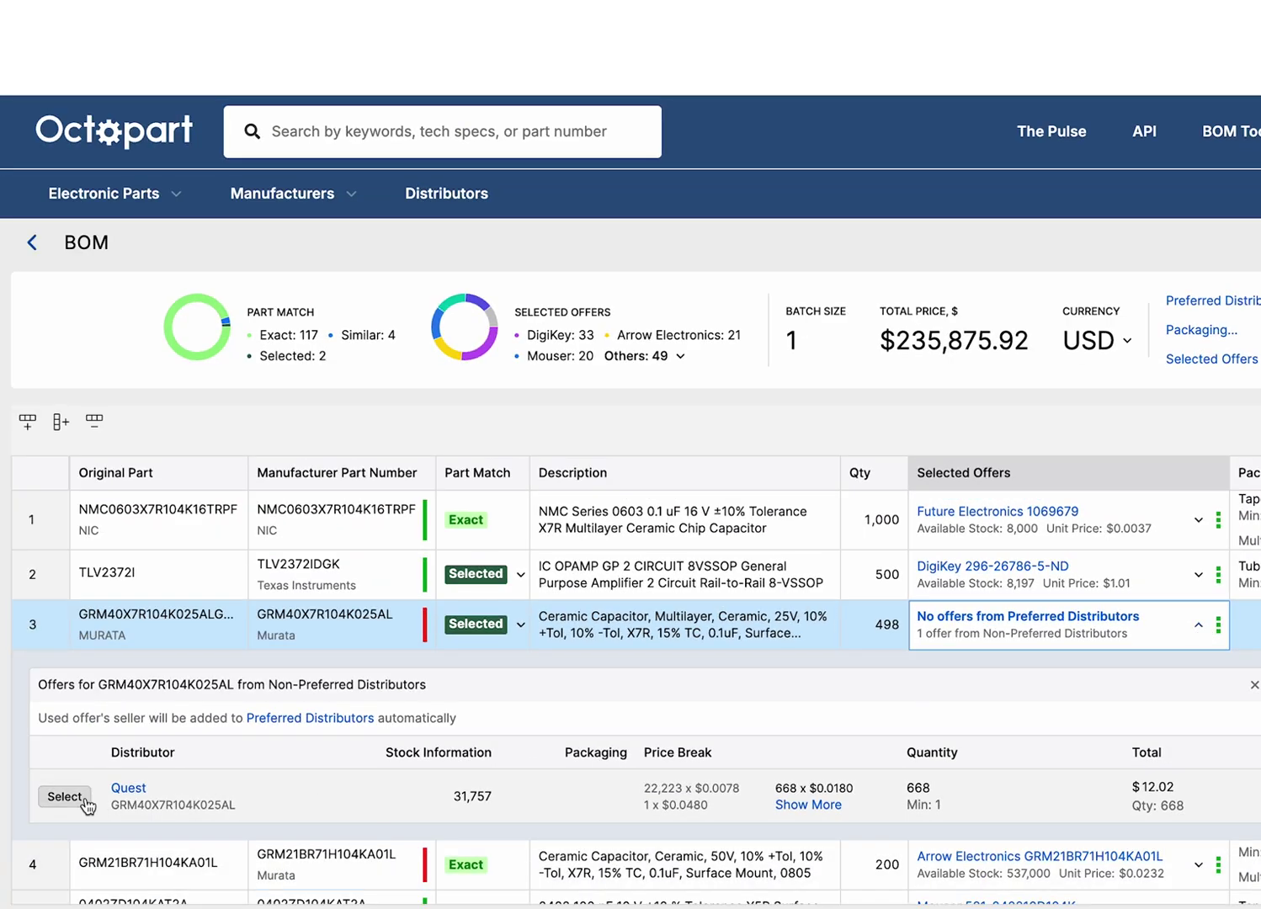
pyautogui.click(85, 799)
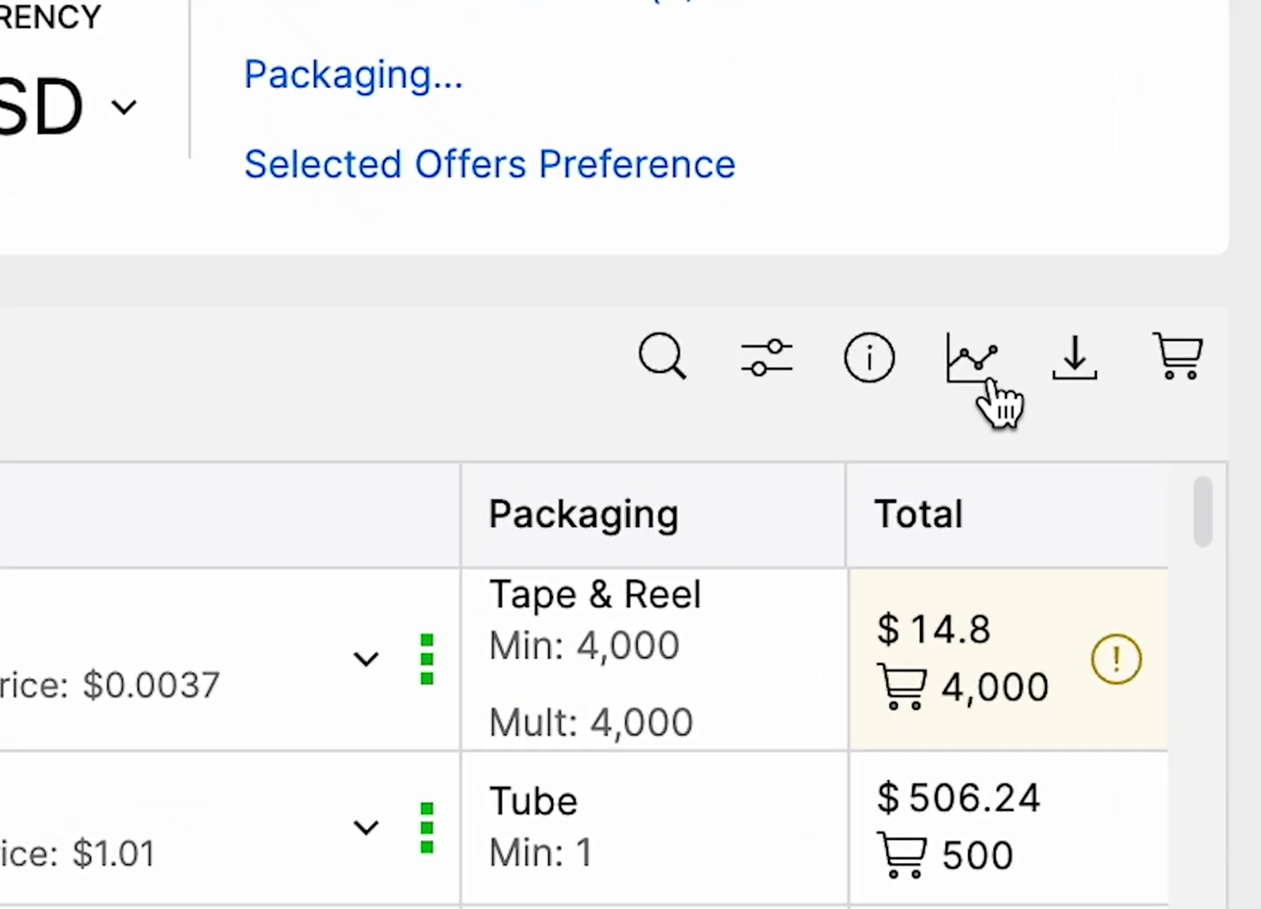
pyautogui.click(989, 383)
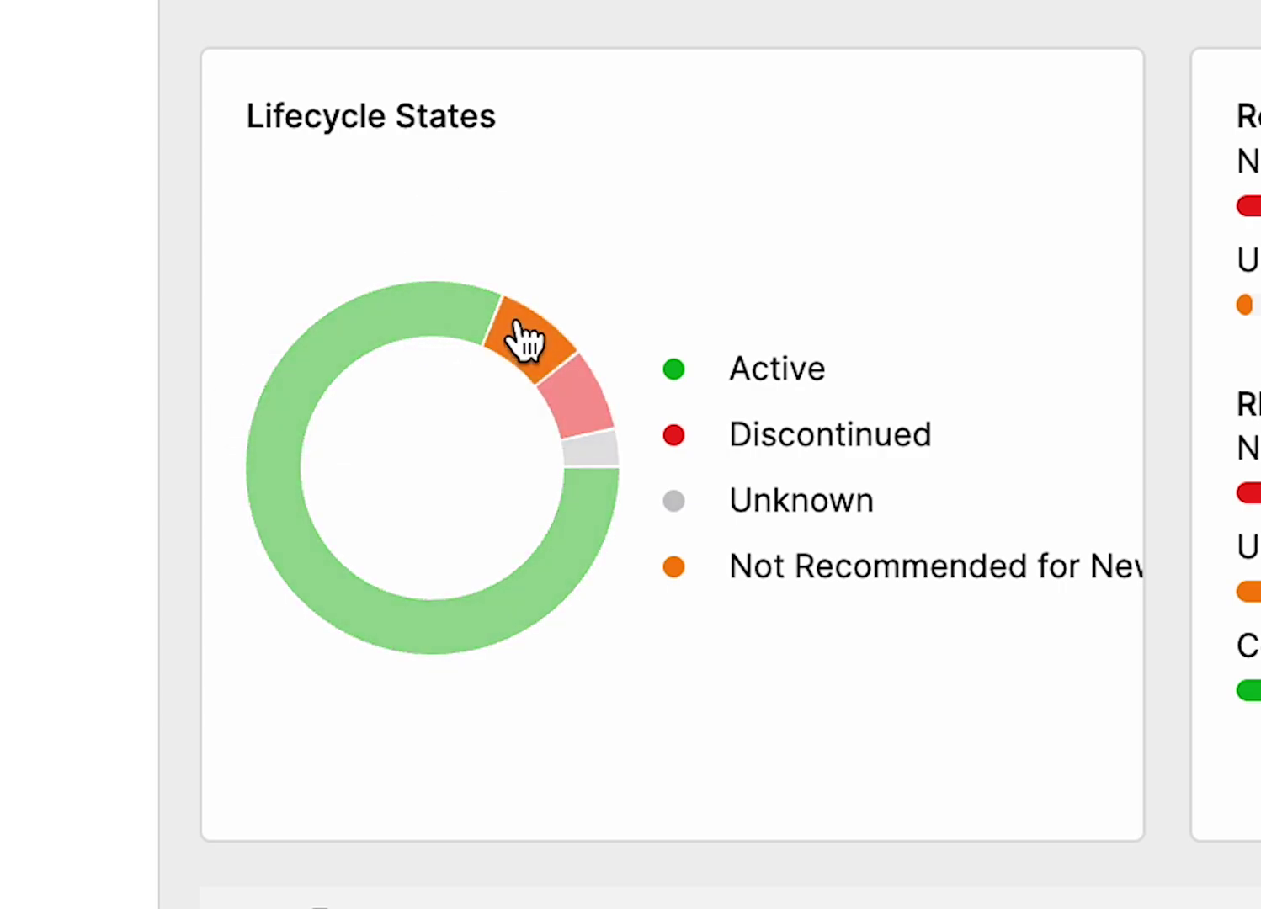
pyautogui.moveTo(528, 339)
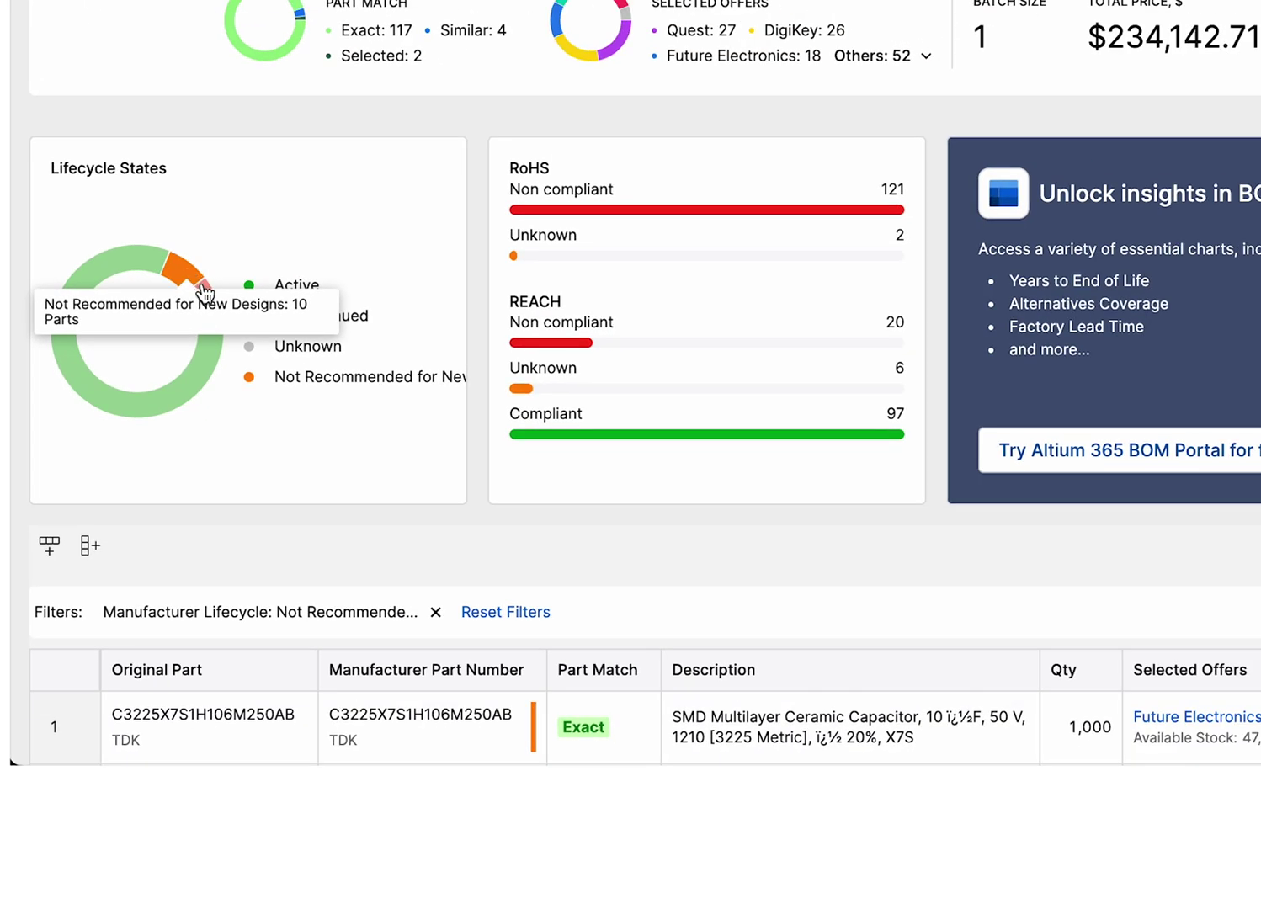
pyautogui.click(207, 296)
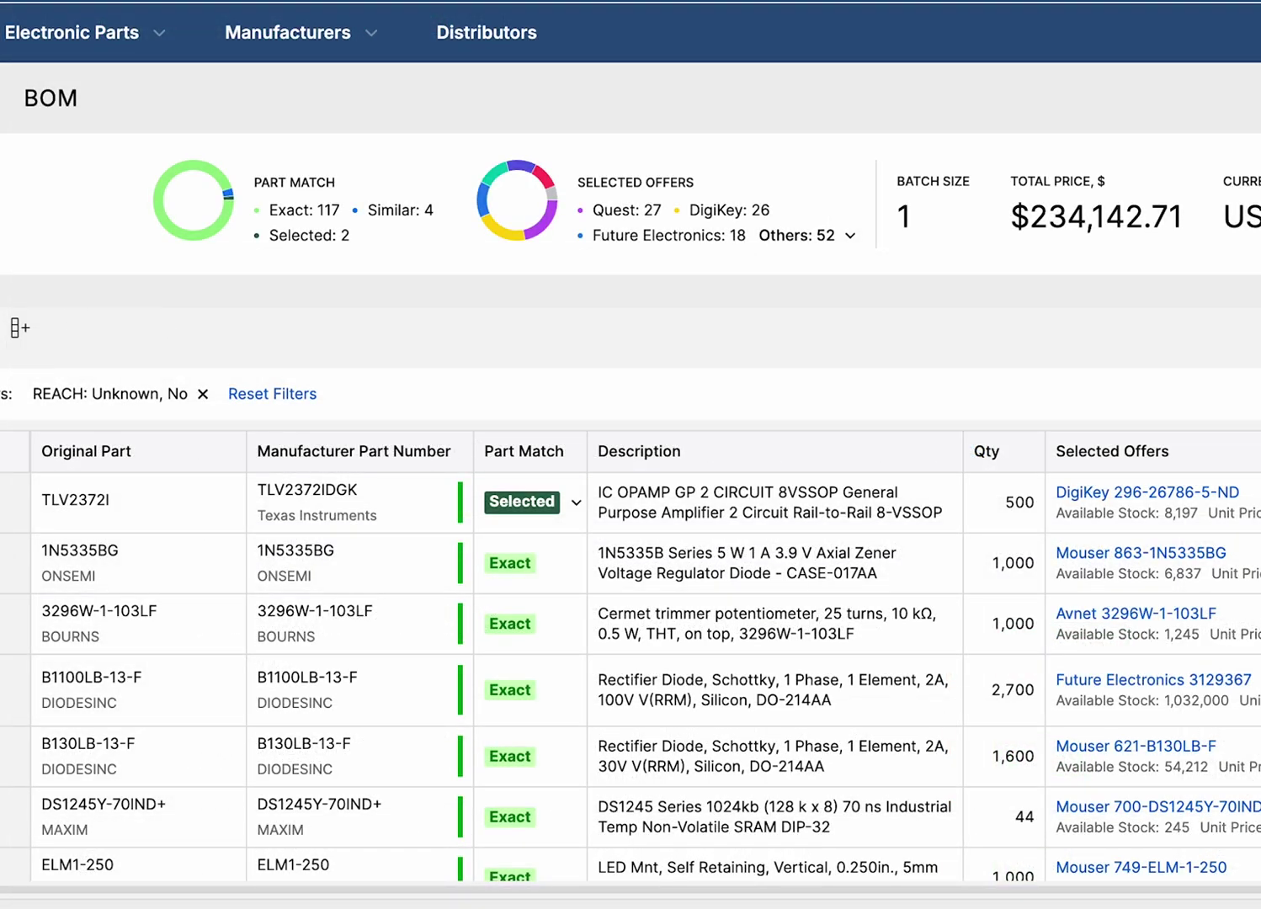
pyautogui.scroll(2, 631, 589)
pyautogui.scroll(3, 631, 589)
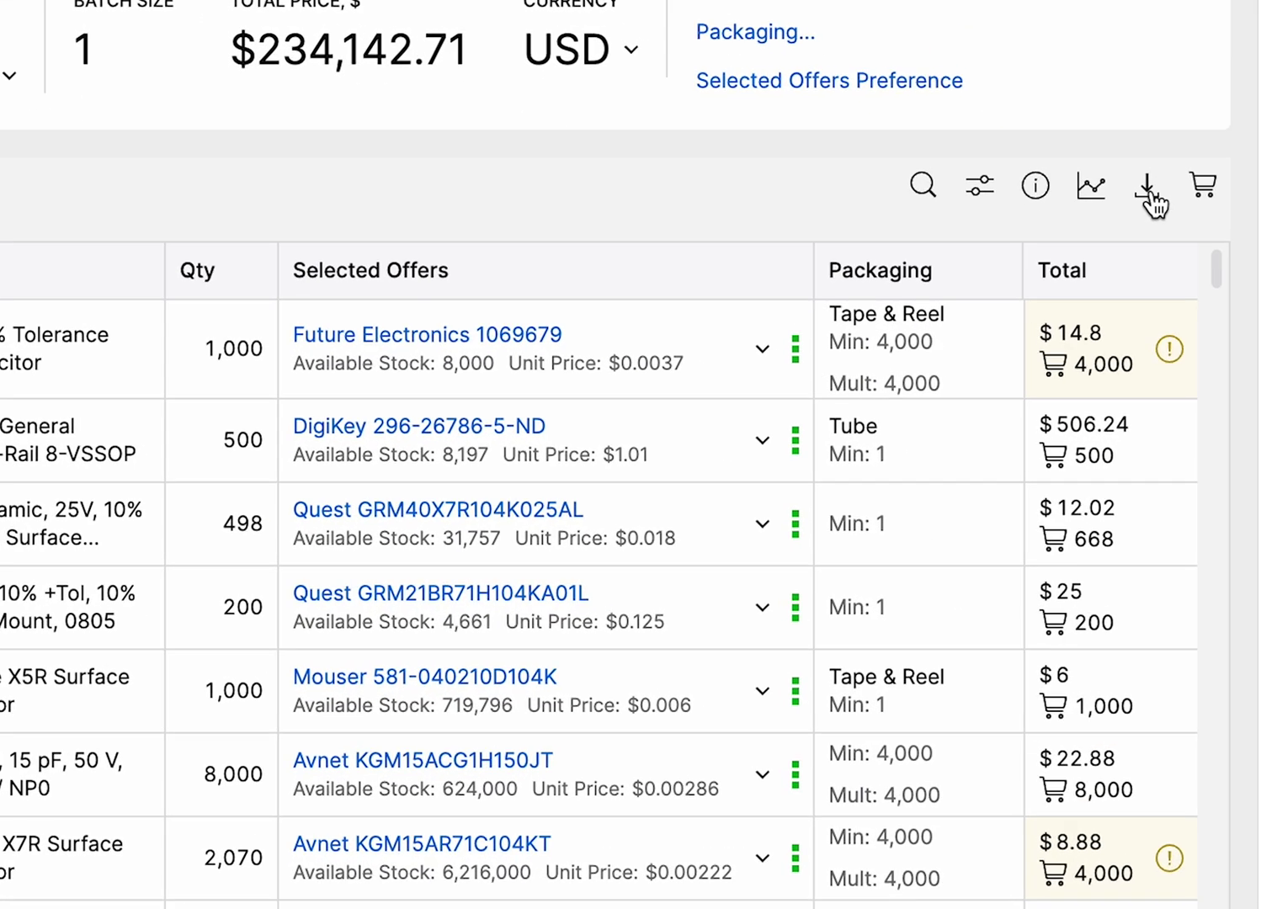
# Step: Export the BOM's visible columns to Excel as BOM (2).xlsx
pyautogui.click(1205, 379)
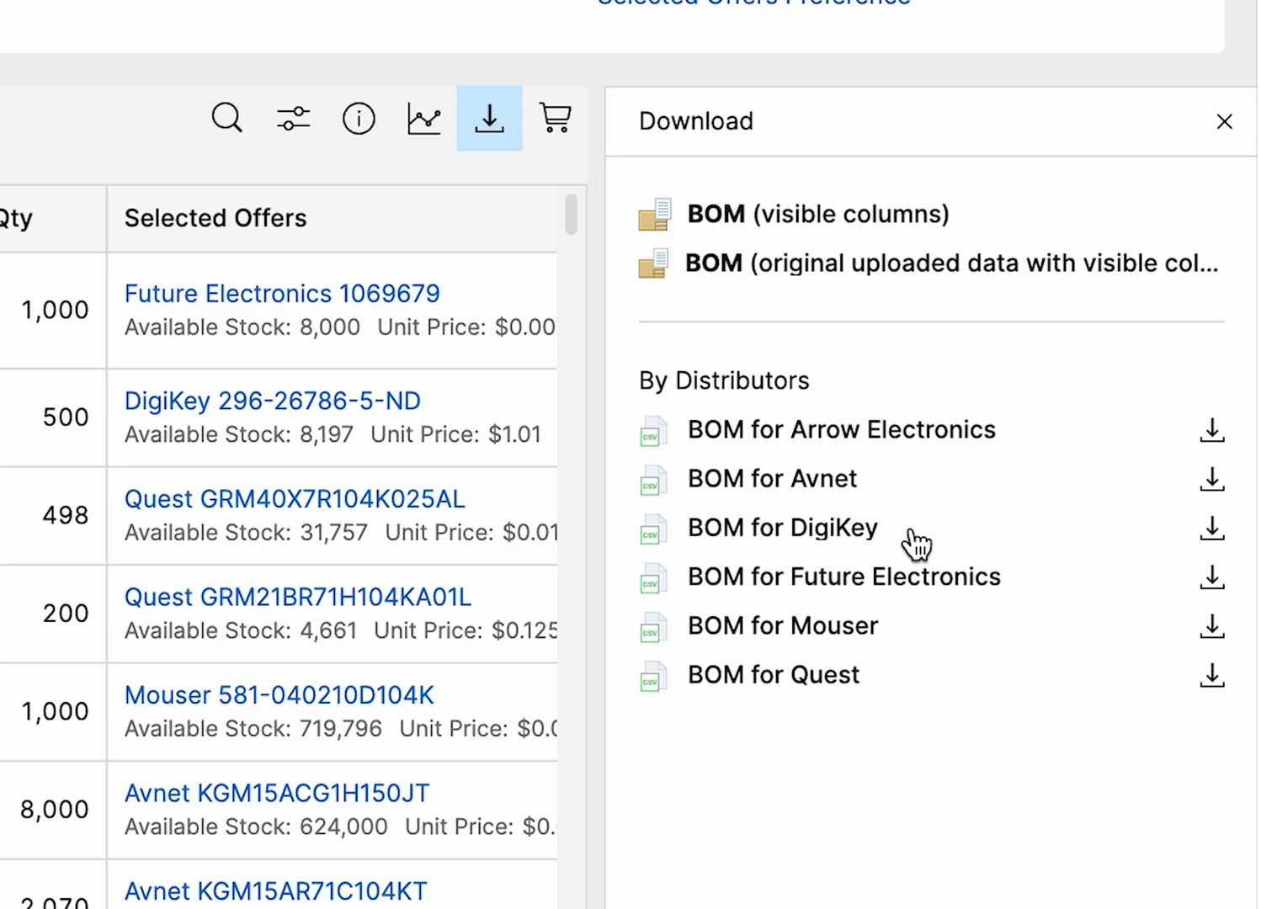
pyautogui.click(896, 281)
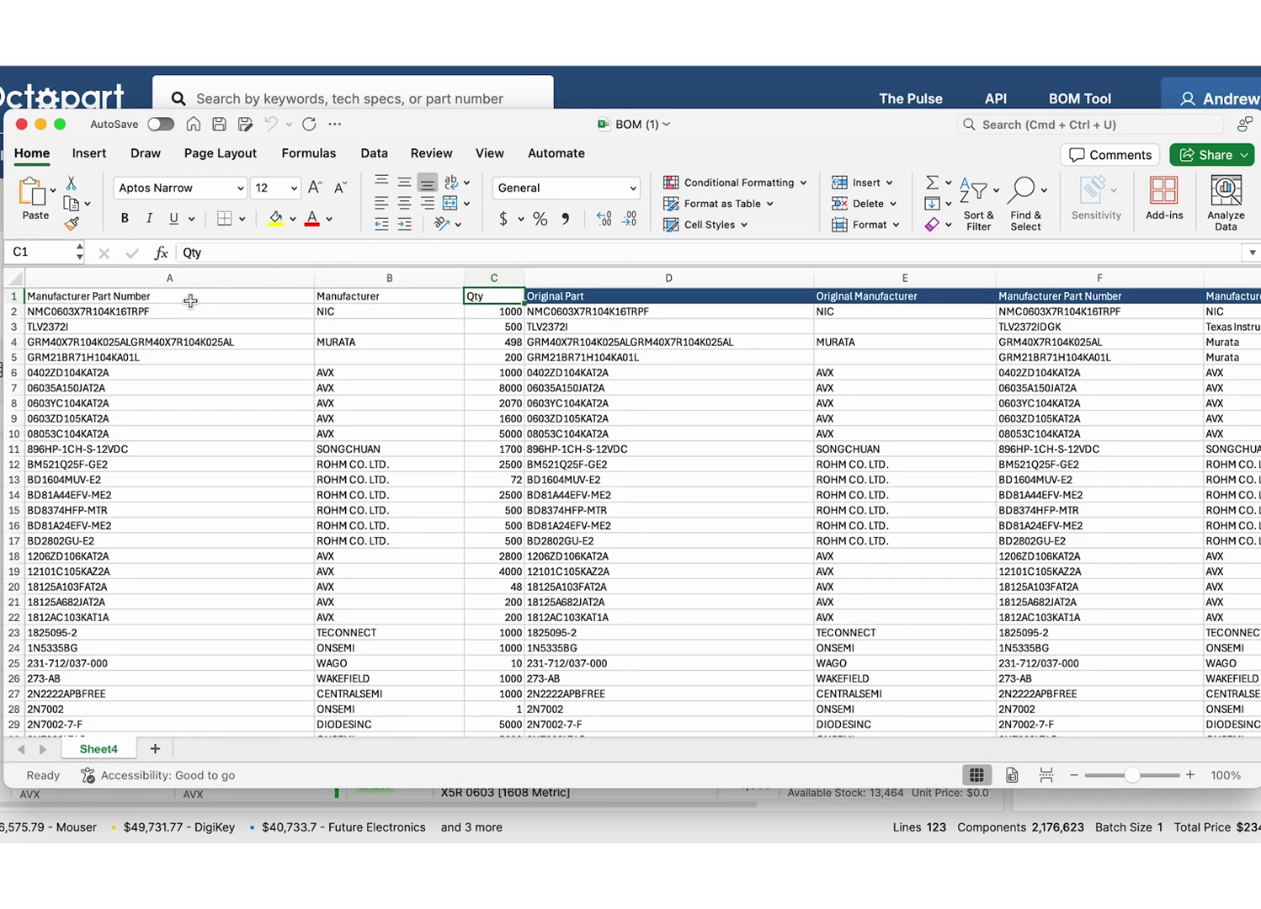
# Step: Step across the Excel header row through Original Part, Manufacturer, Part Match and Description
pyautogui.press('Right')
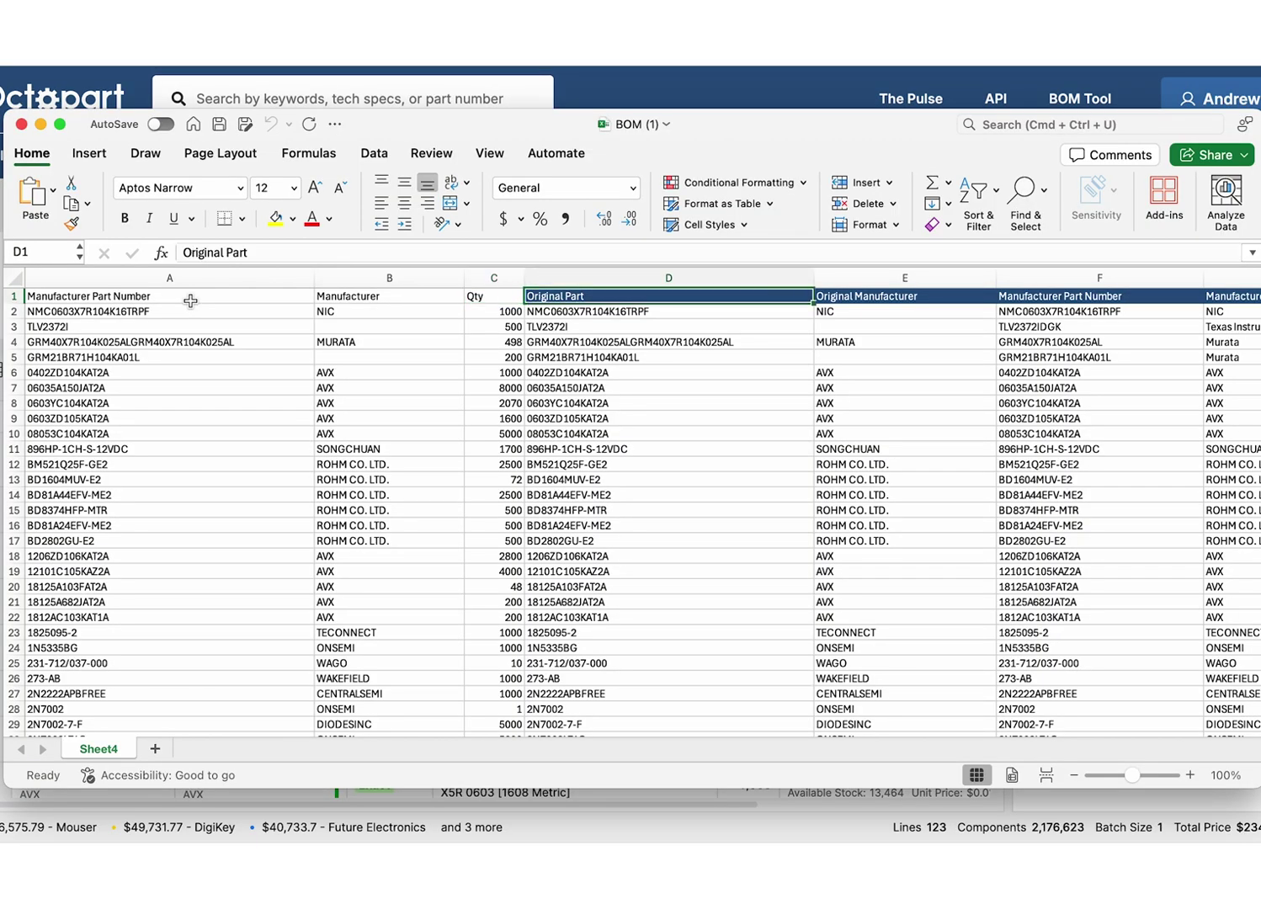
pyautogui.press('Right')
pyautogui.press('Right')
pyautogui.press('Right')
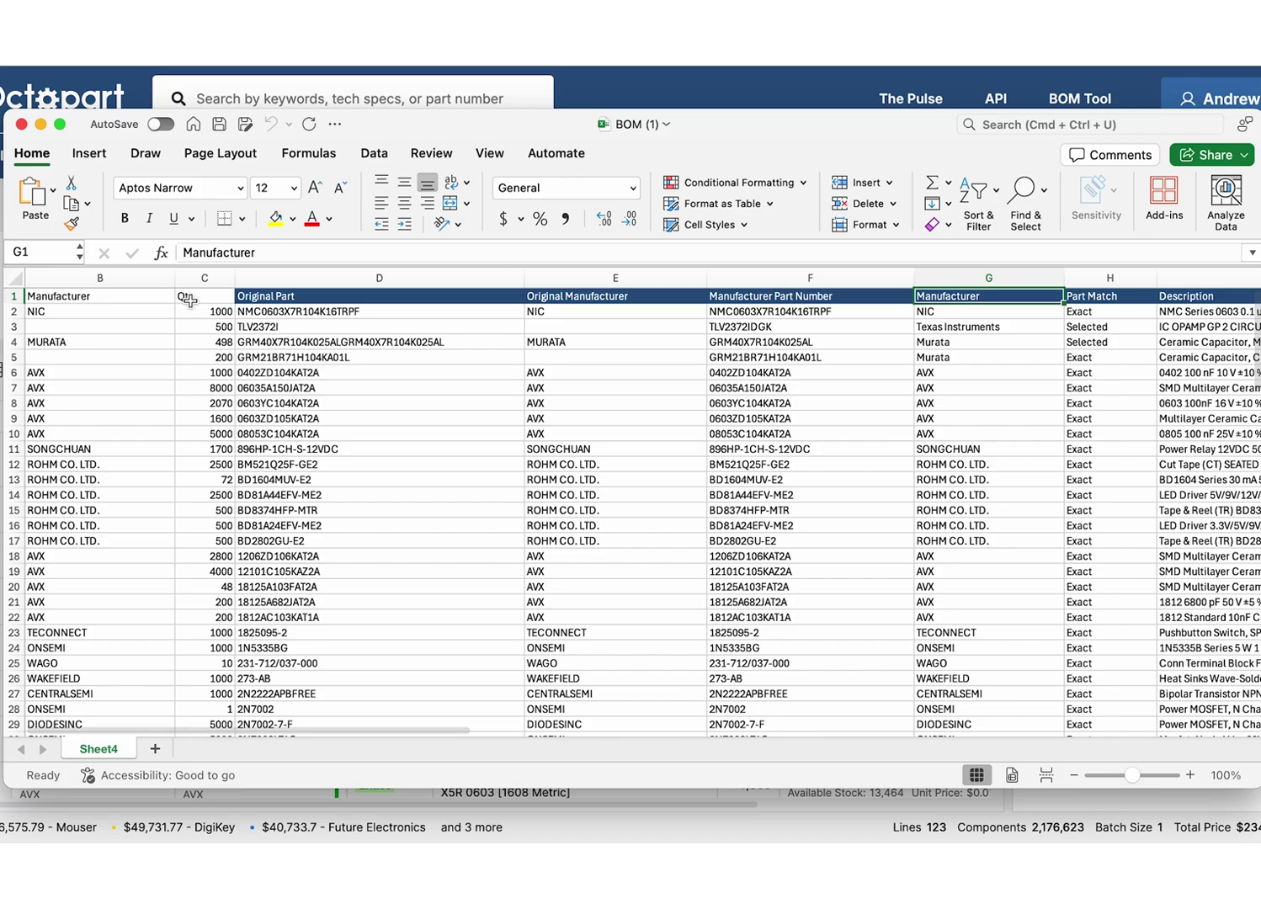
pyautogui.press('Right')
pyautogui.press('Right')
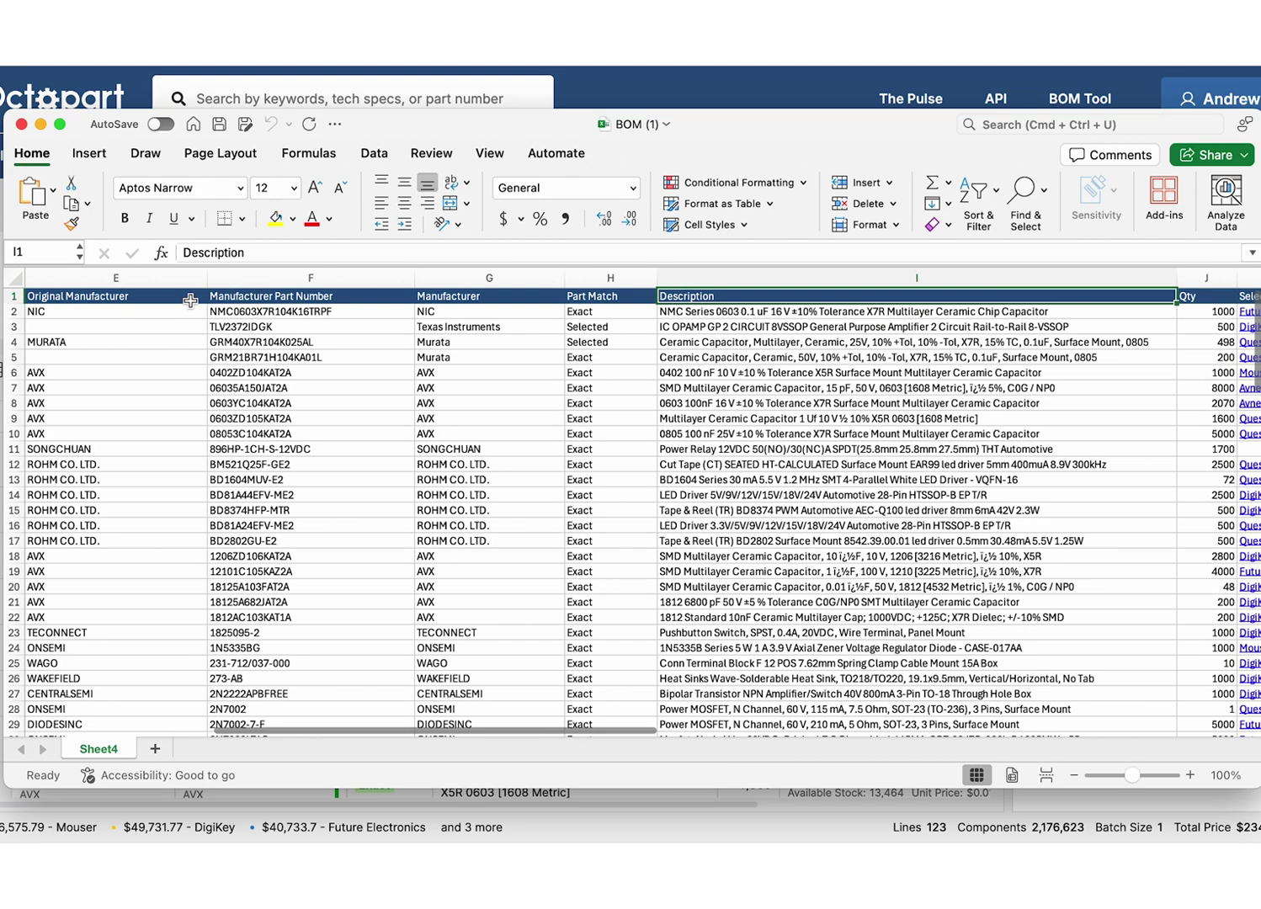
pyautogui.press('Right')
pyautogui.press('Right')
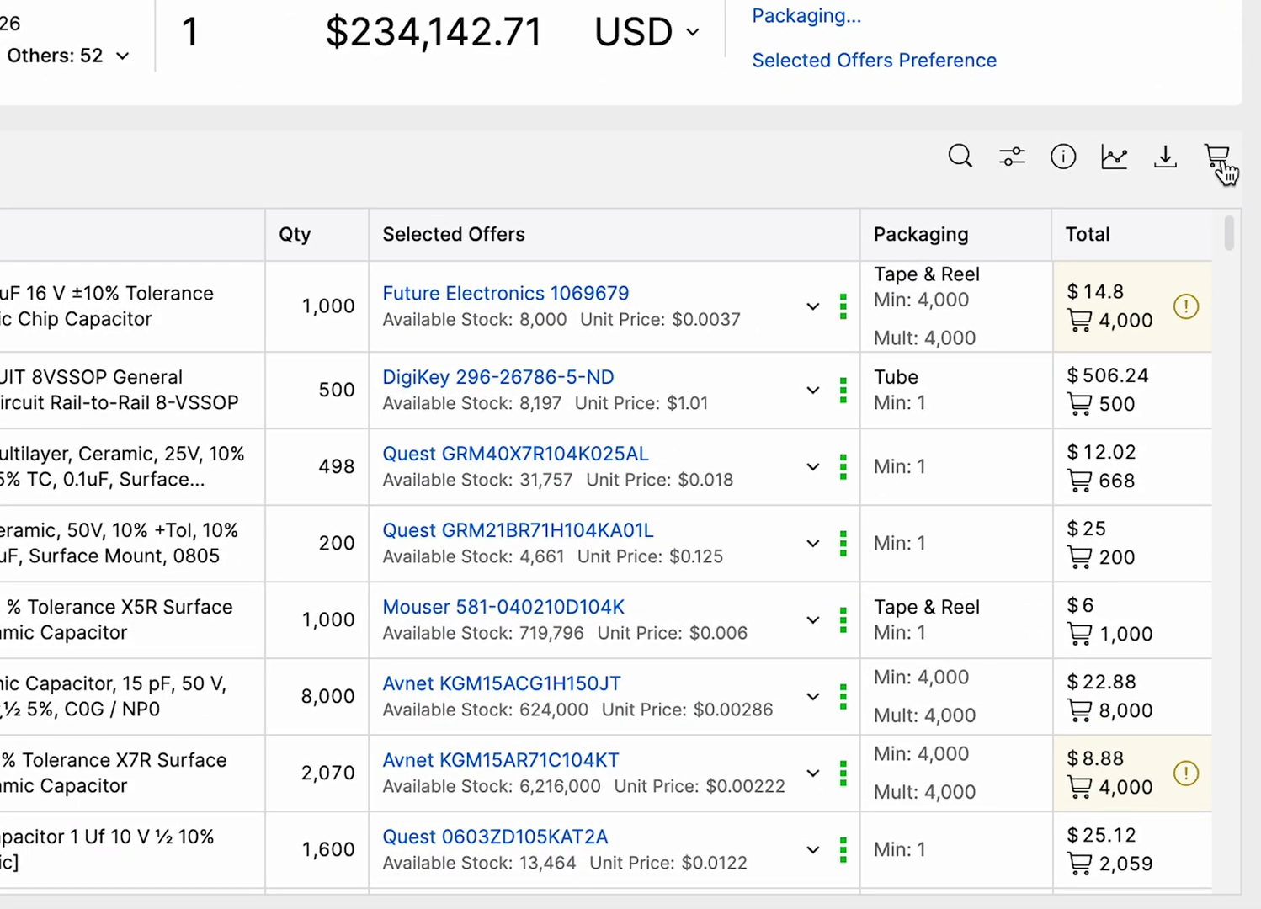
# Step: Send Mouser's 16 parts (about $76,575.79) from Buy with Octocart to a Mouser cart
pyautogui.click(1217, 160)
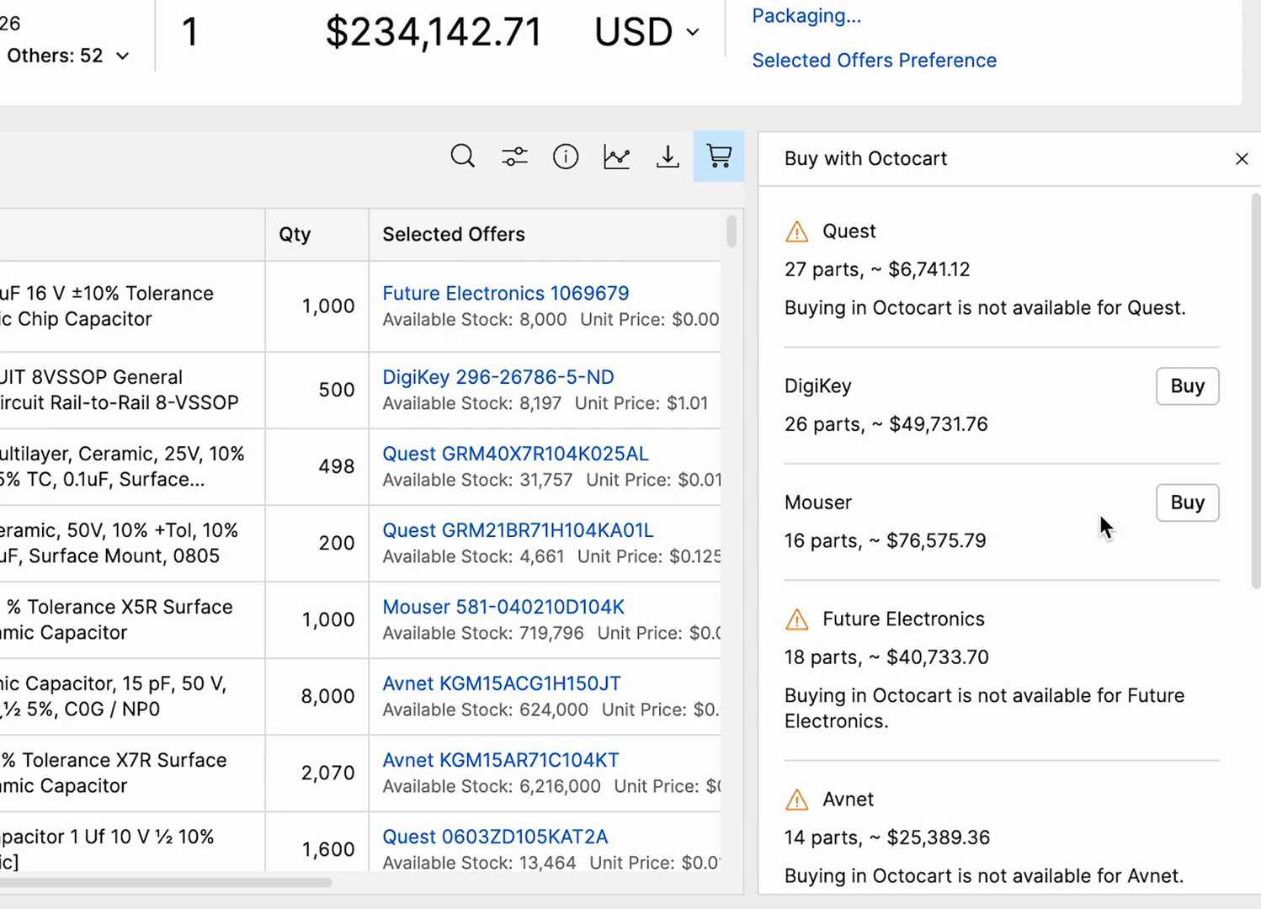
pyautogui.moveTo(1256, 501)
pyautogui.mouseDown()
pyautogui.moveTo(1248, 785)
pyautogui.moveTo(1235, 834)
pyautogui.moveTo(1253, 637)
pyautogui.moveTo(1243, 473)
pyautogui.mouseUp()
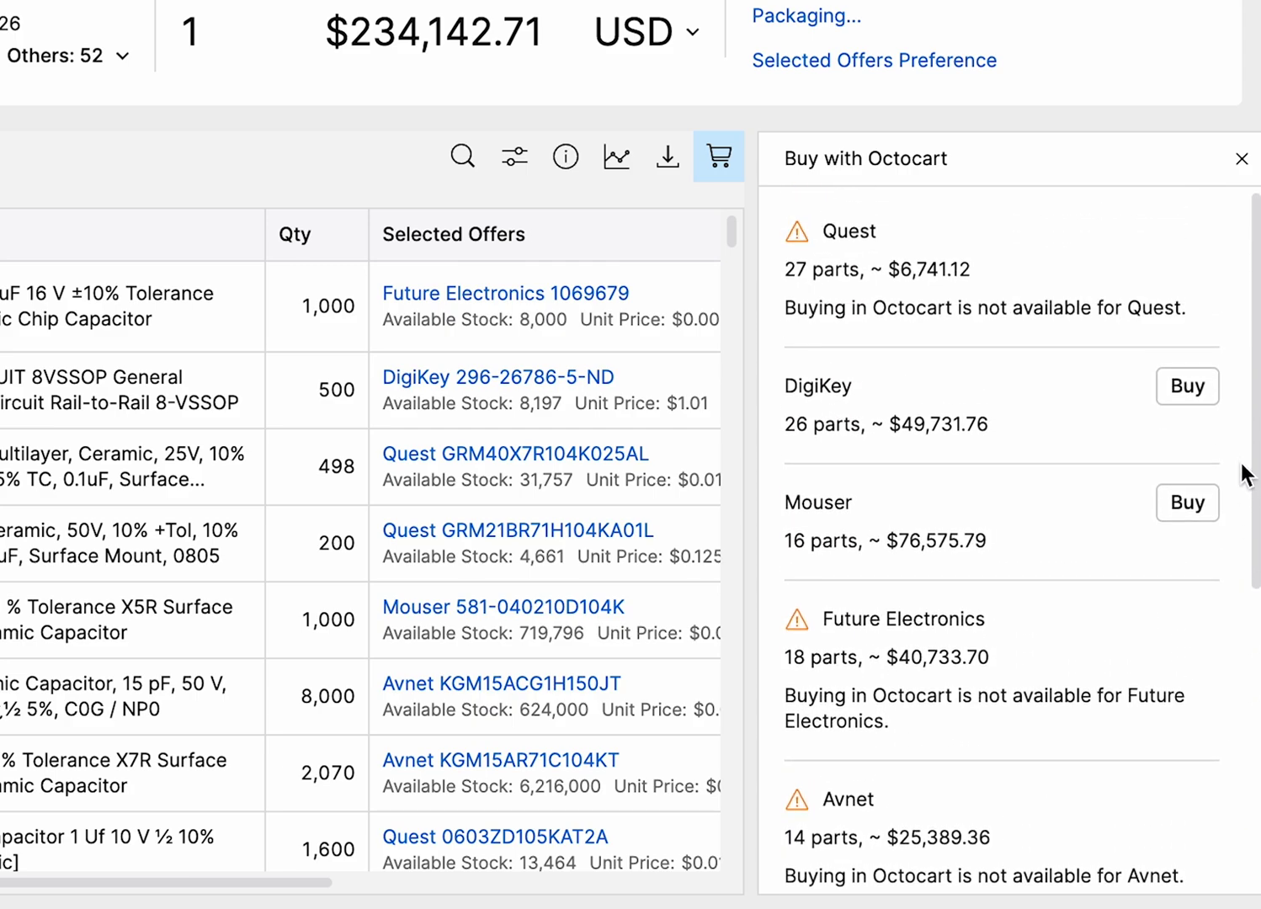
pyautogui.click(1182, 505)
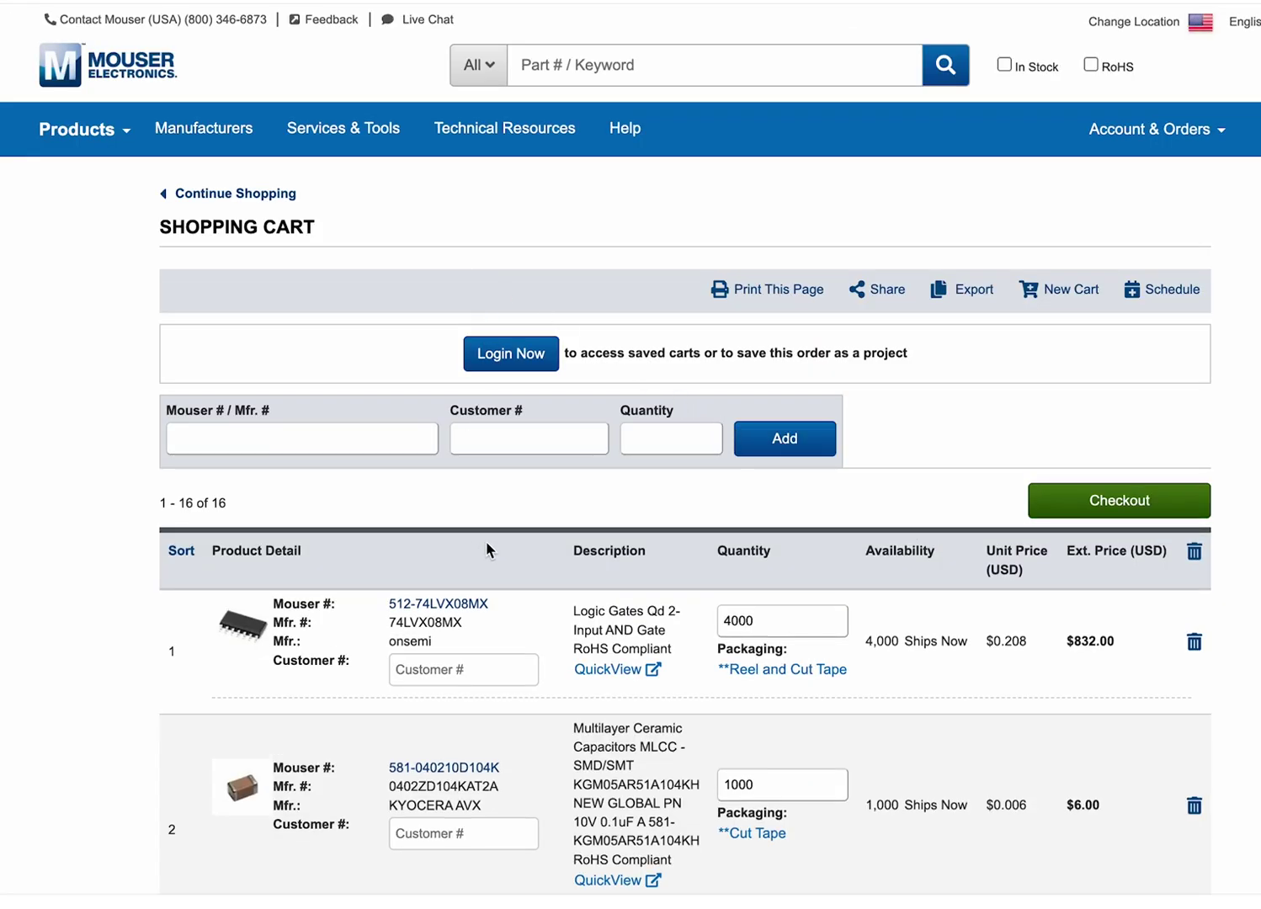
# Step: Scroll through the Mouser cart's 16 parts, past 13,000 KEMET 80-T491D107K016 capacitors
pyautogui.scroll(-1, 486, 545)
pyautogui.scroll(-3, 505, 535)
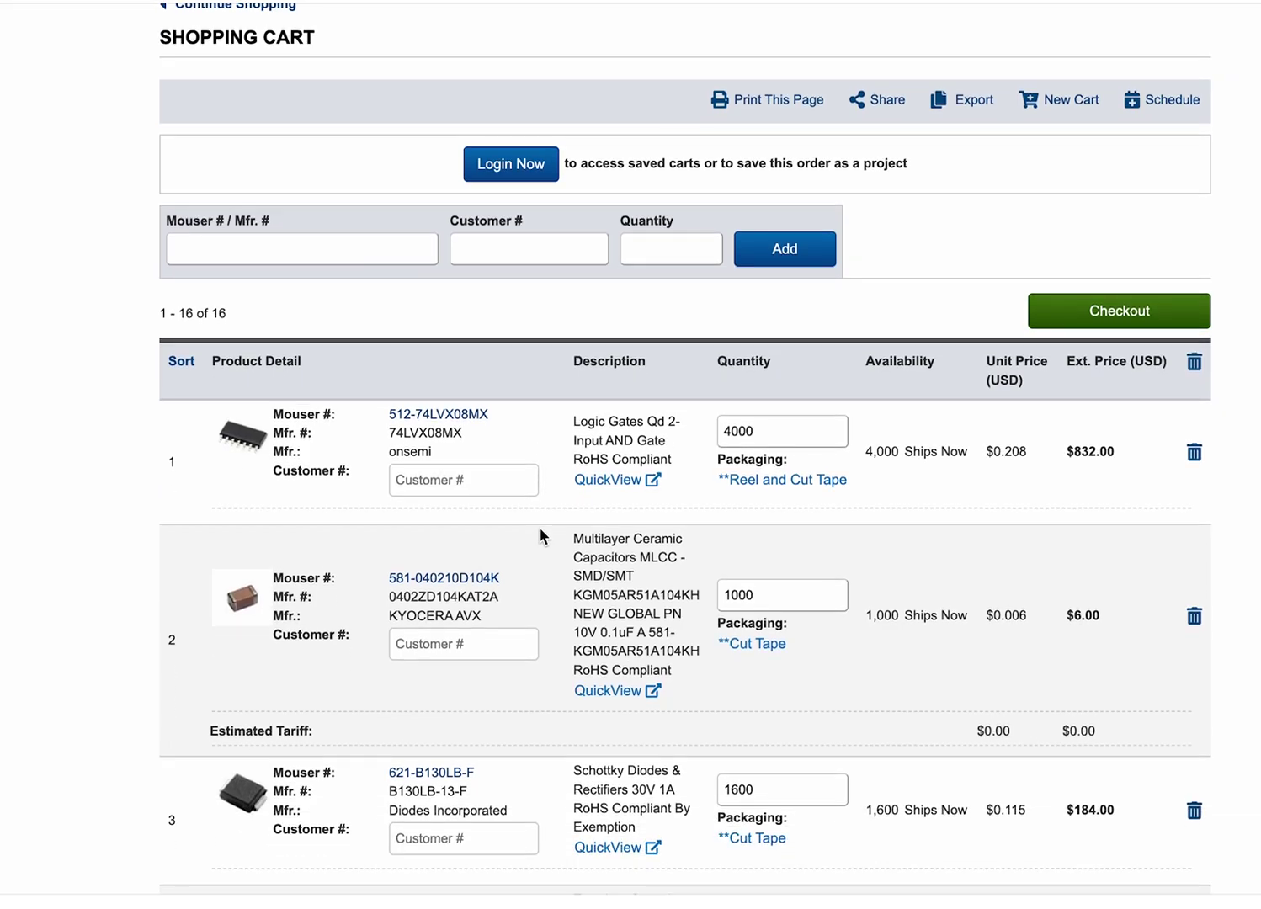
pyautogui.scroll(-3, 540, 527)
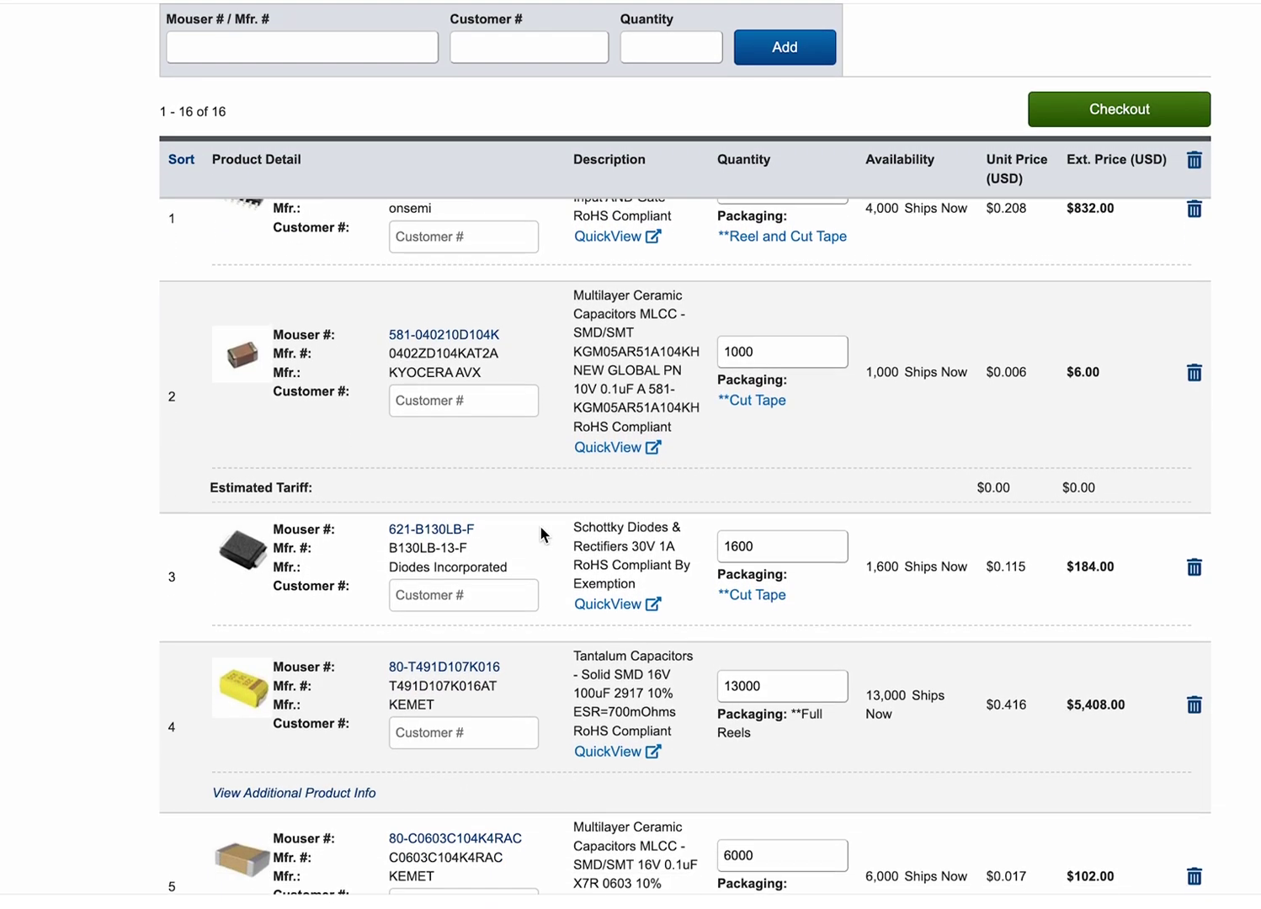
pyautogui.scroll(-4, 539, 525)
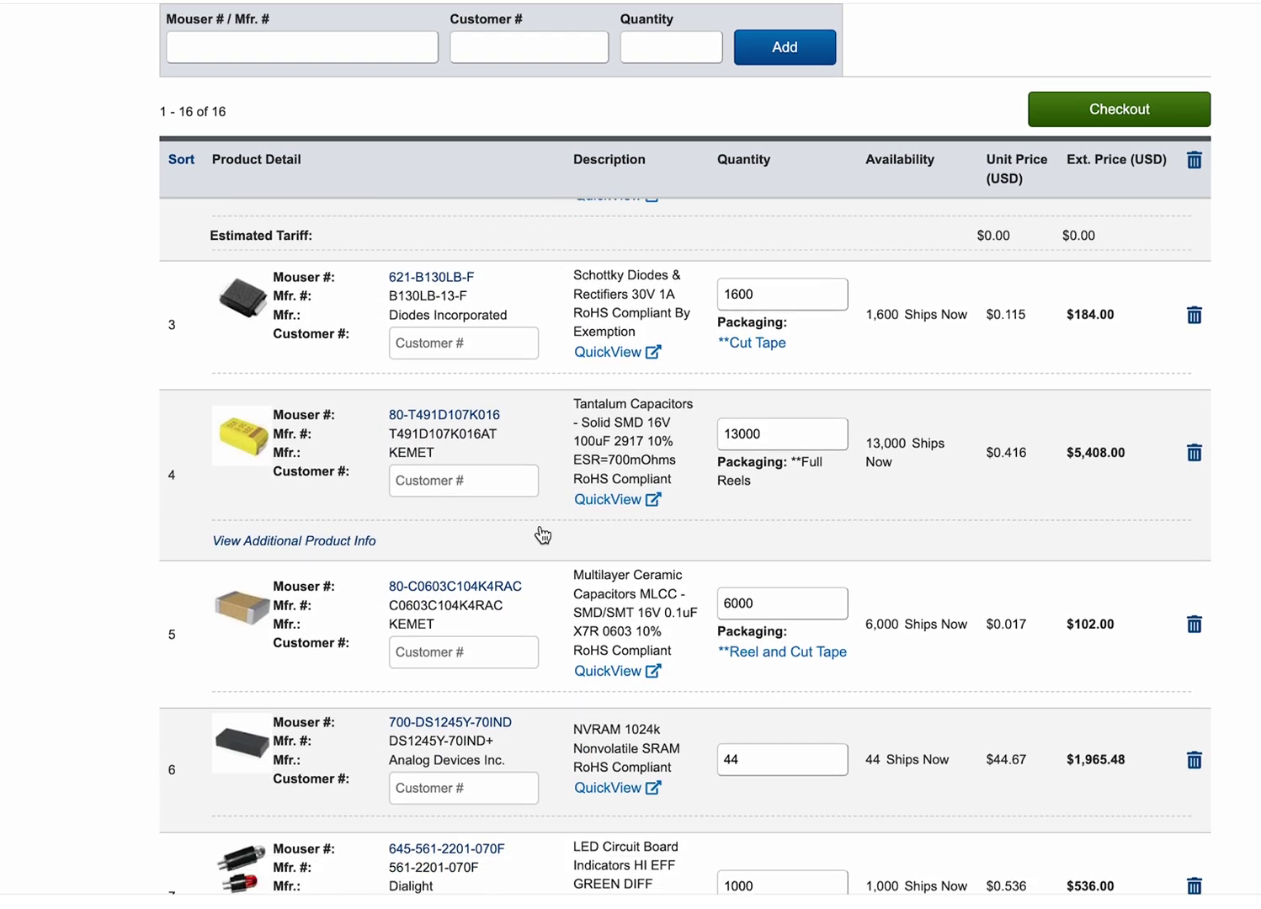
# Step: Scroll the Octopart BOM table totalling $259,548.14 with its Avnet, DigiKey and Arrow offers
pyautogui.scroll(-1, 540, 523)
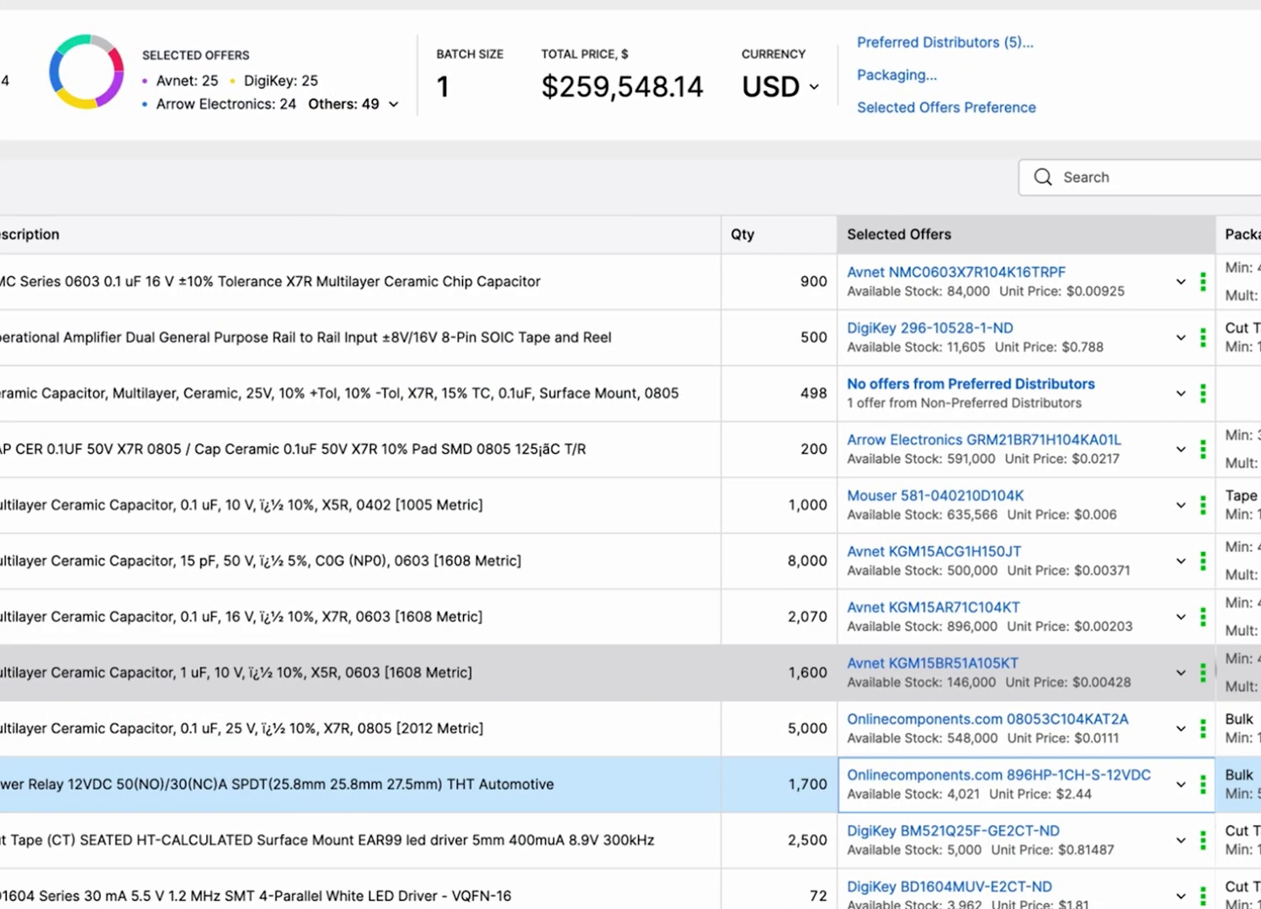